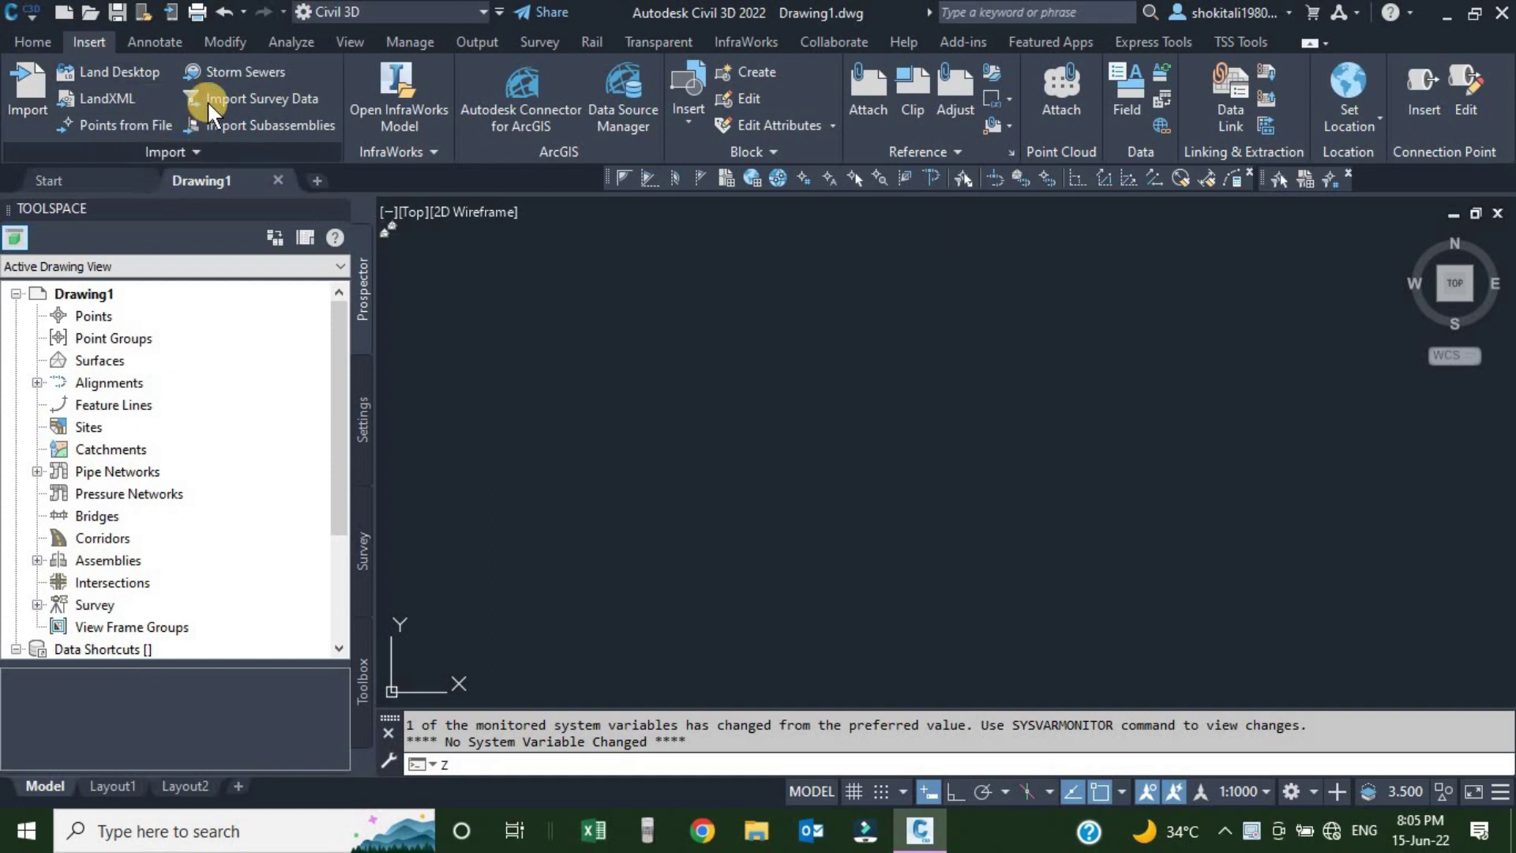
- Start Import Survey Data to reveal the Topo-1 survey database, then cancel the wizard
{"action": "left_click", "coordinate": [259, 95]}
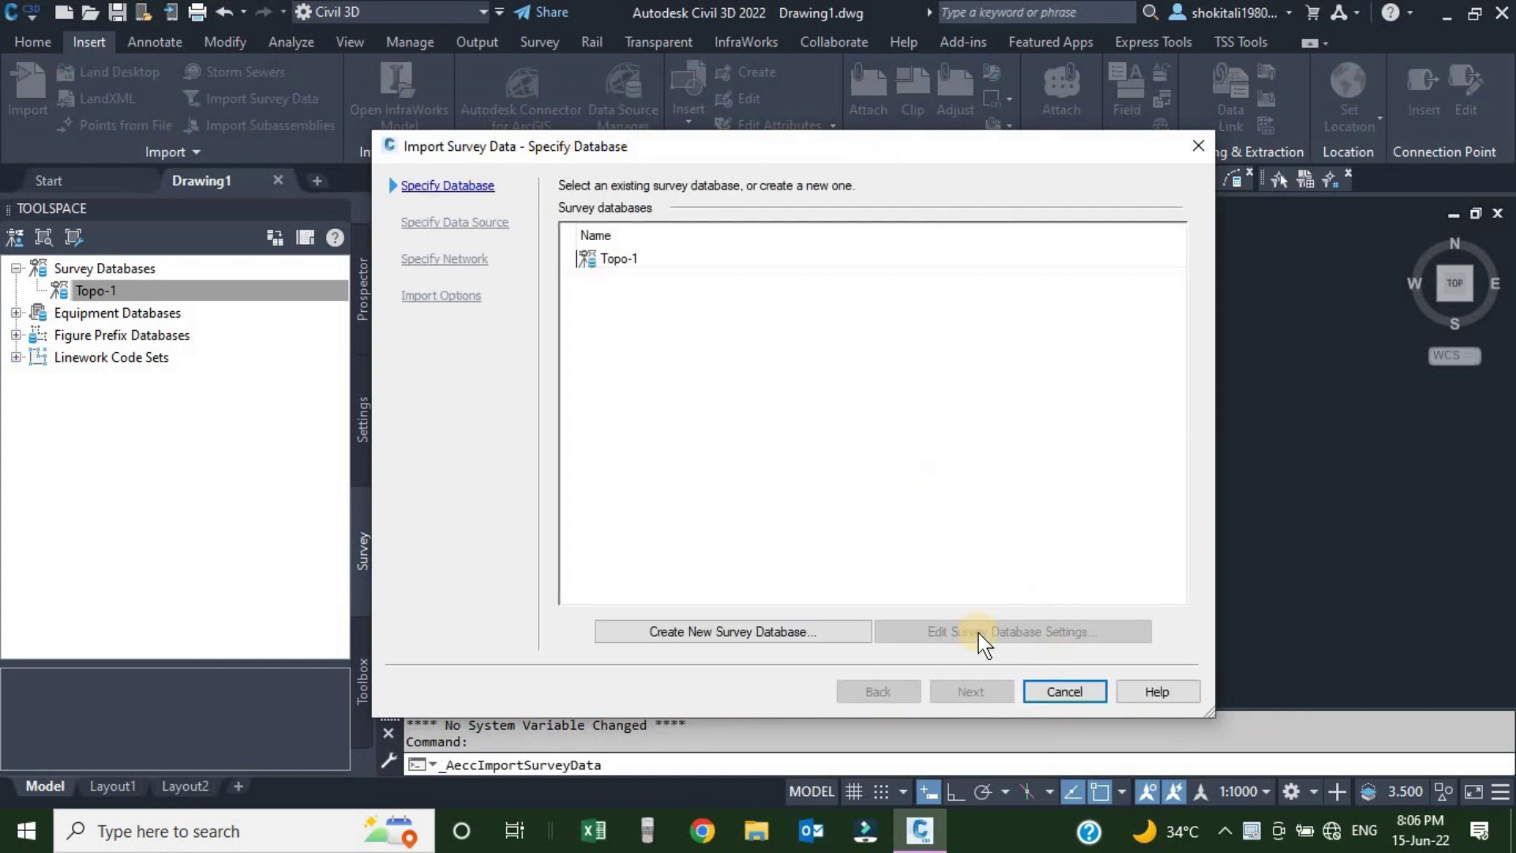
{"action": "left_click", "coordinate": [1055, 693]}
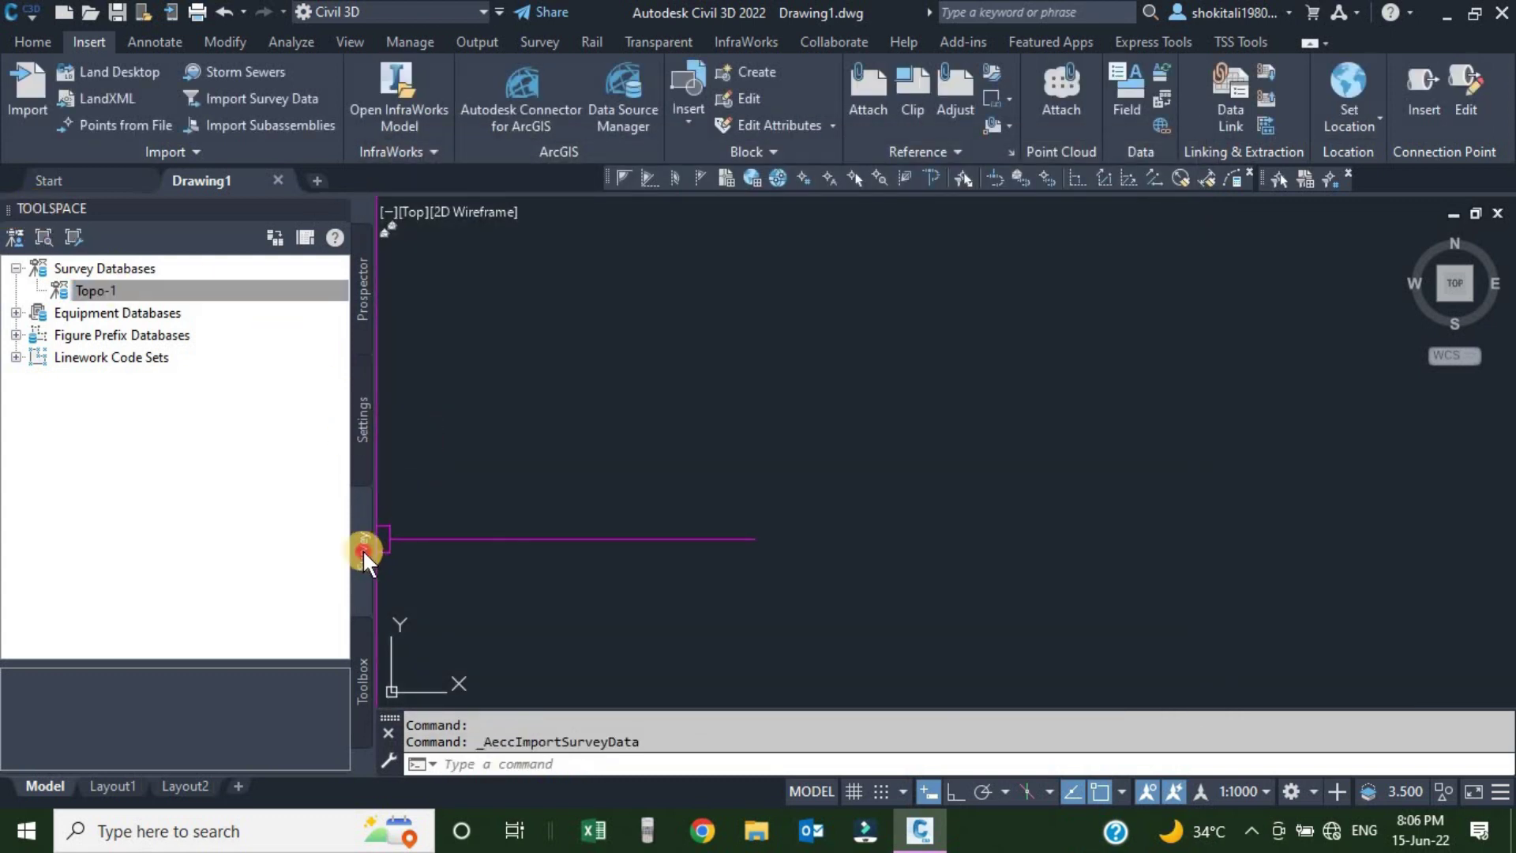
- Open Topo-1 for edit so its Import Events, Networks, Figures and Survey Points folders show
{"action": "left_click", "coordinate": [111, 291]}
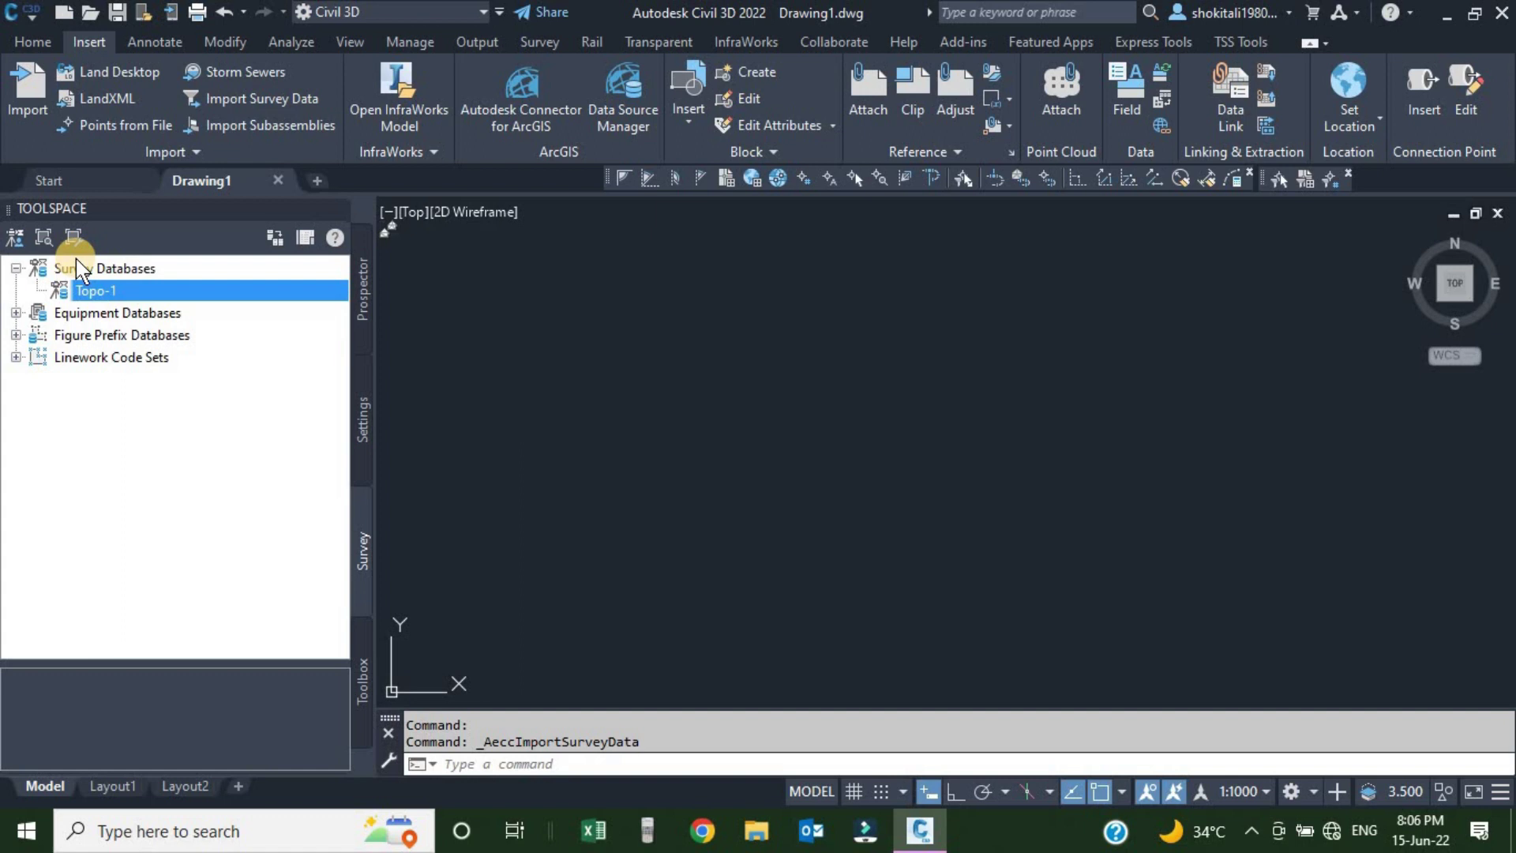
{"action": "left_click", "coordinate": [16, 268]}
{"action": "left_click", "coordinate": [16, 268]}
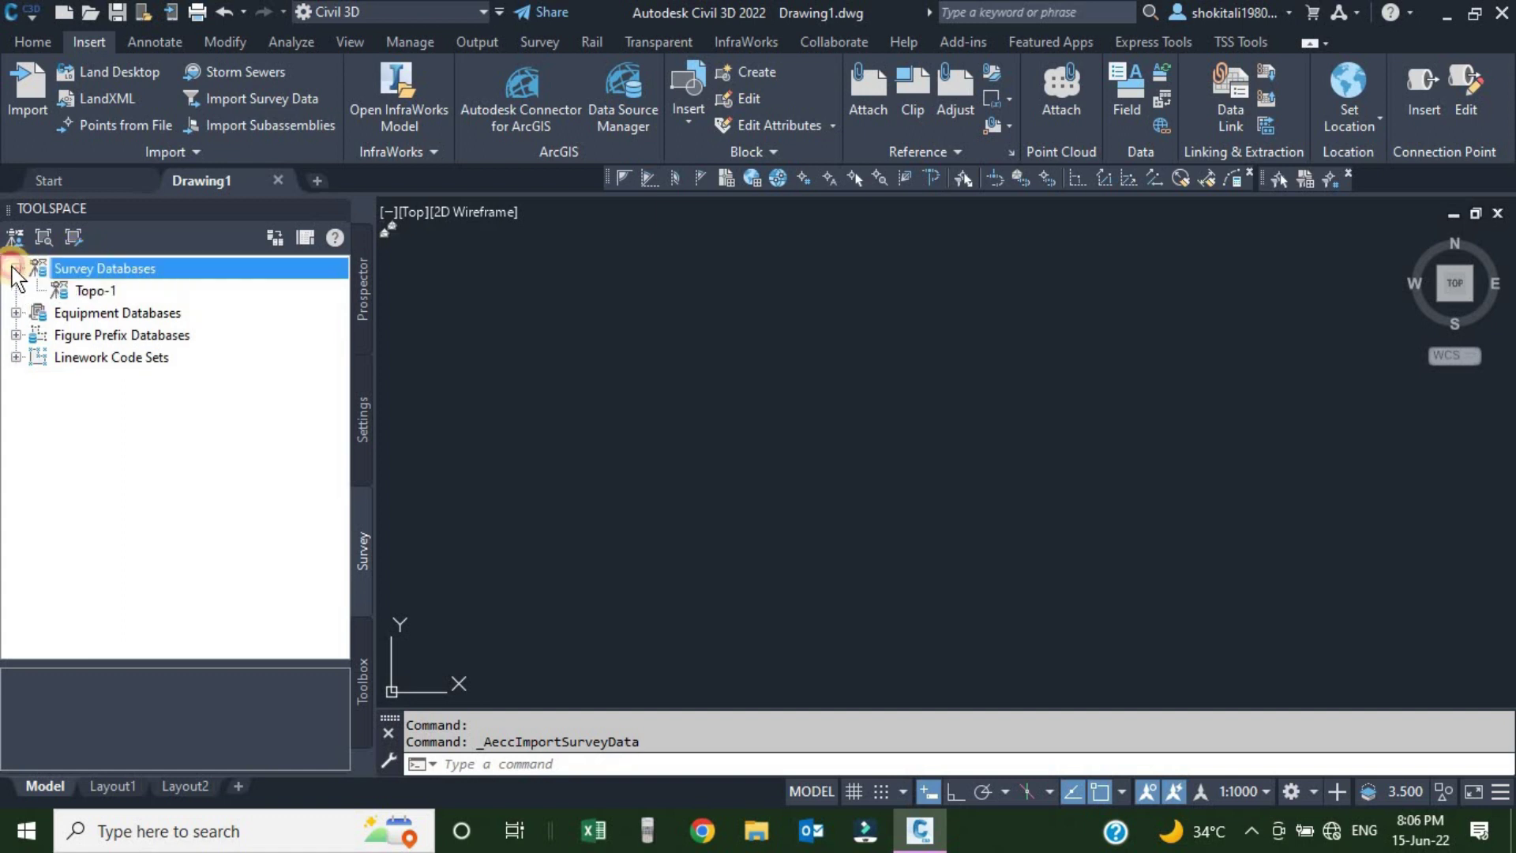
{"action": "left_click", "coordinate": [96, 292]}
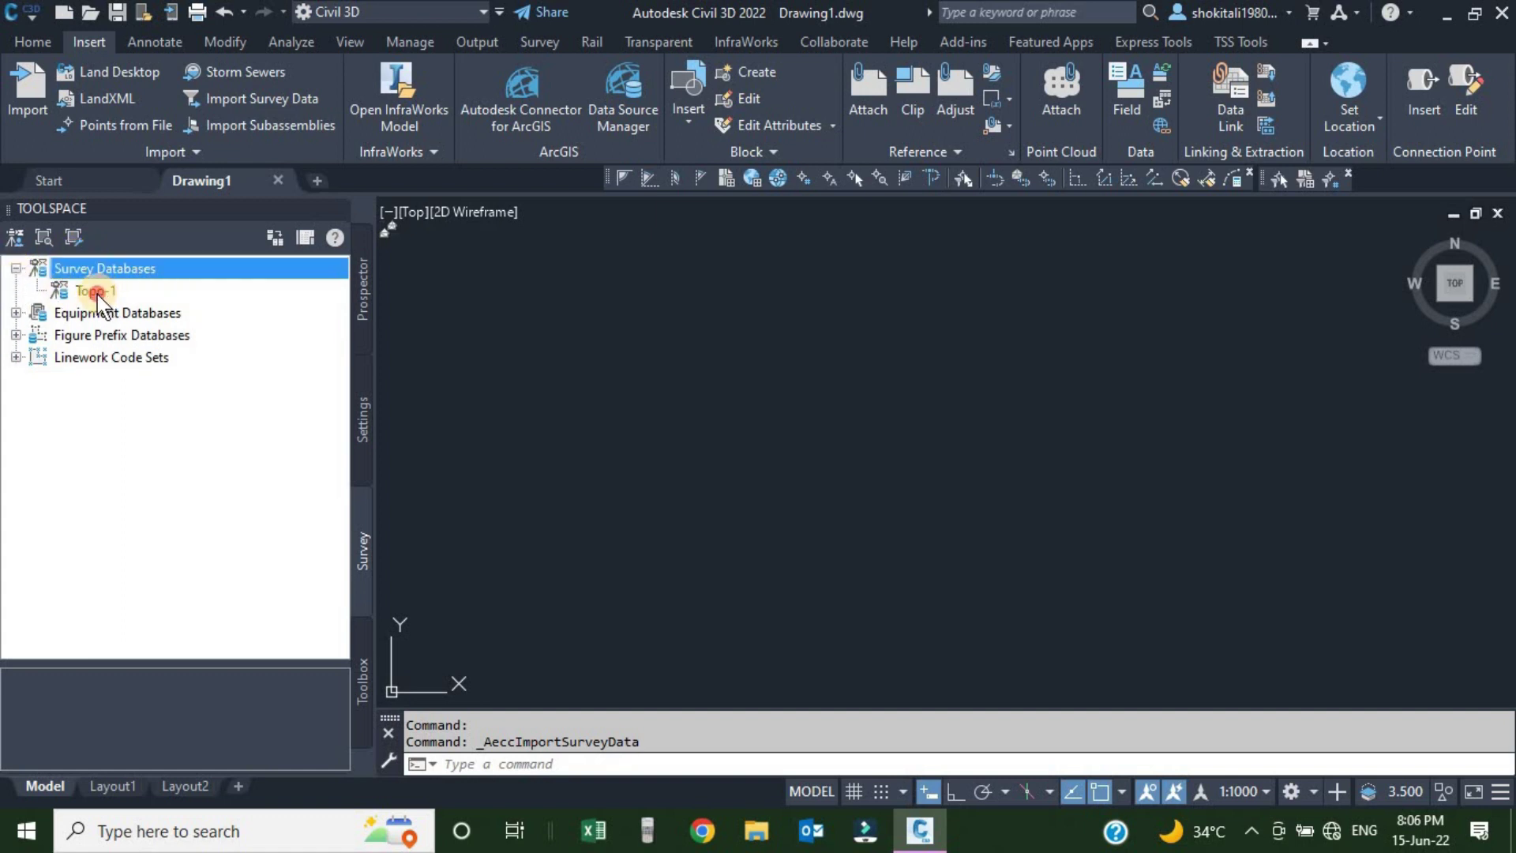
{"action": "left_click", "coordinate": [96, 291]}
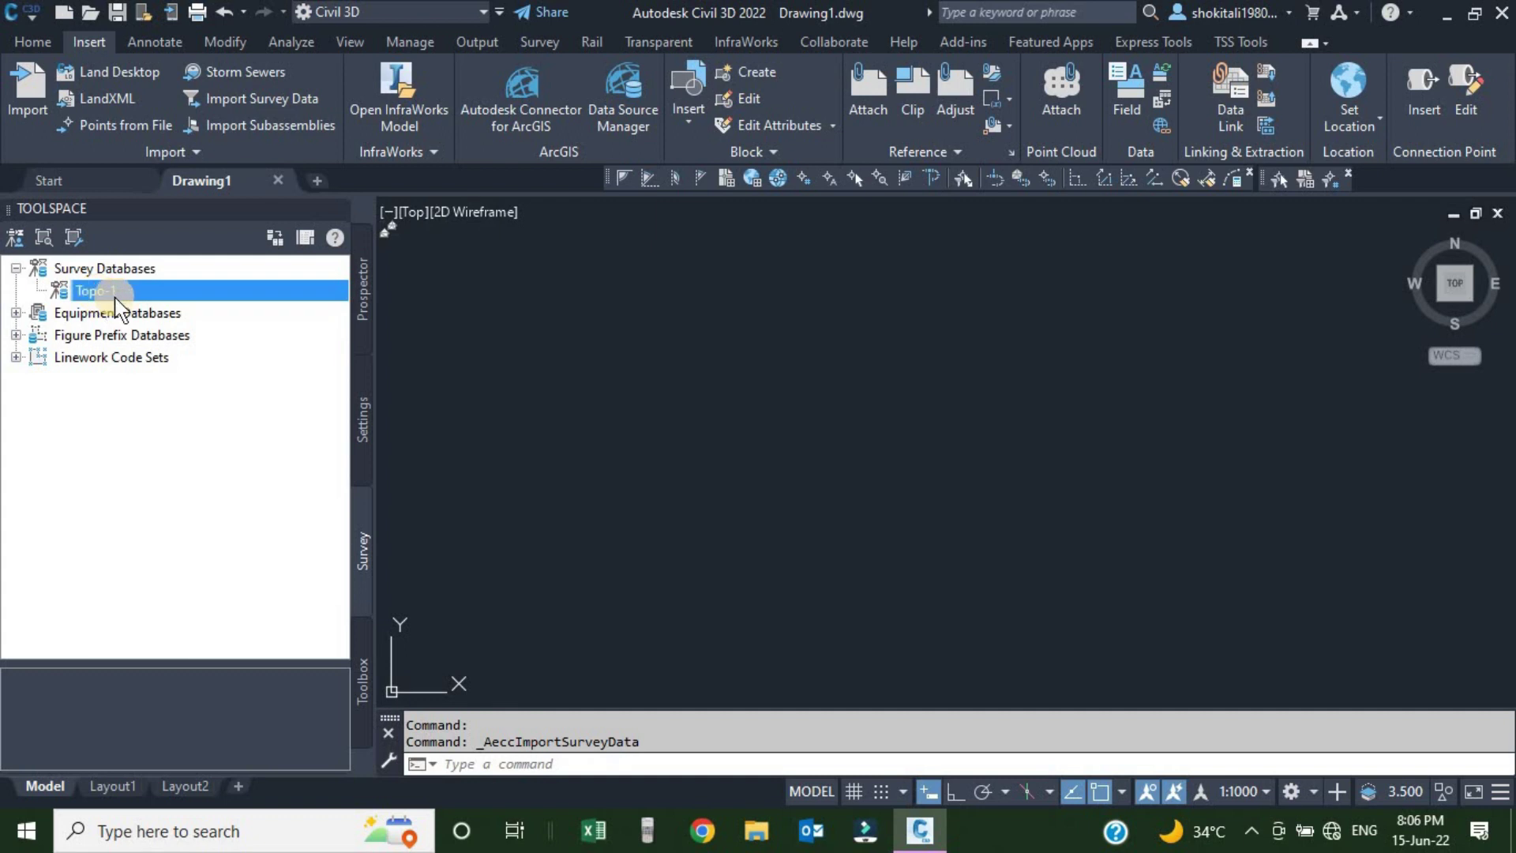
{"action": "right_click", "coordinate": [99, 292]}
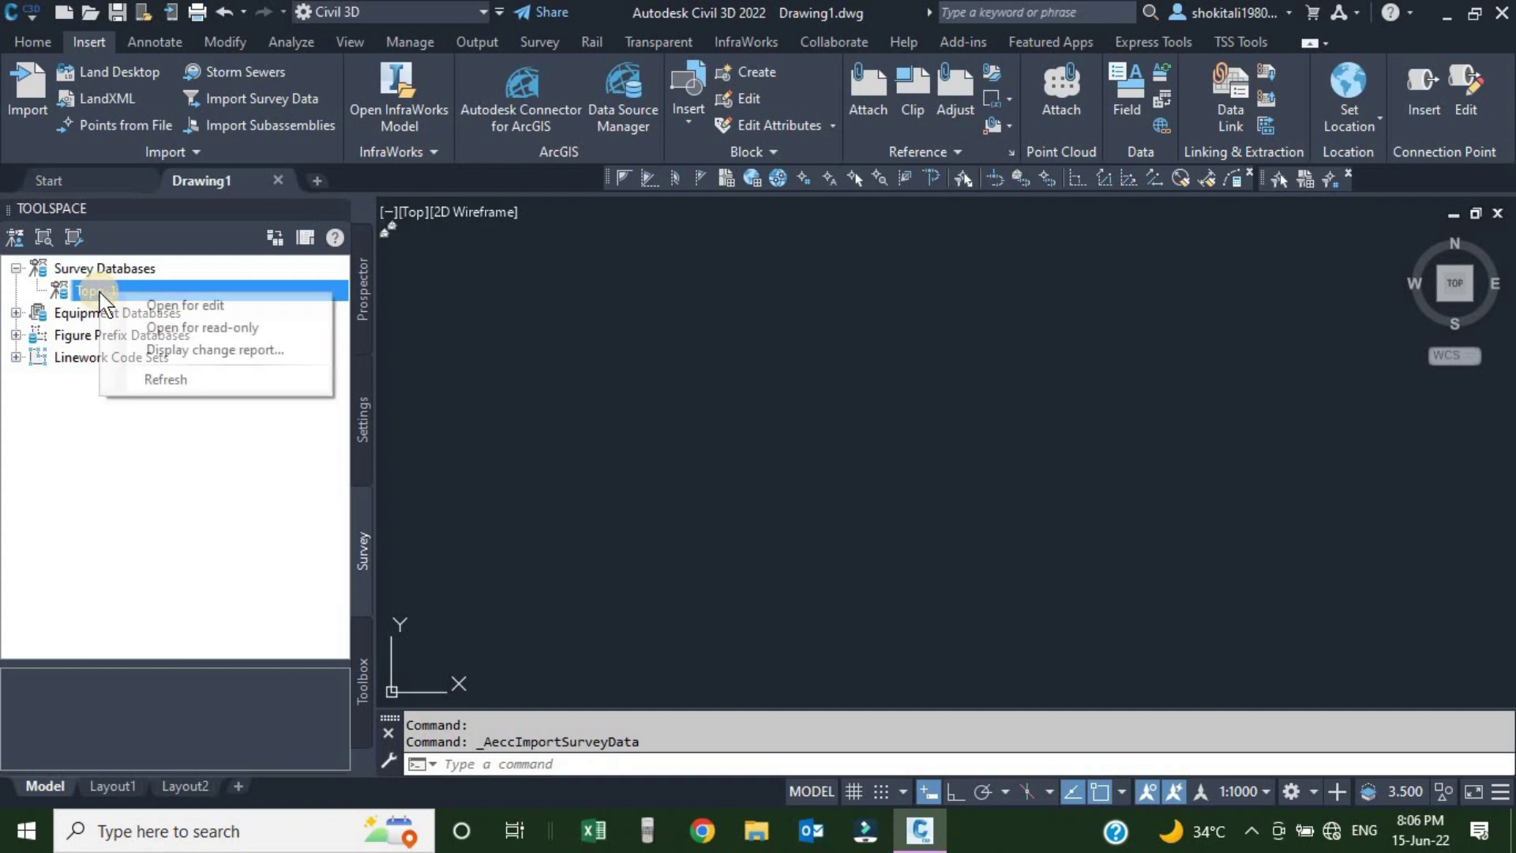
{"action": "left_click", "coordinate": [188, 307]}
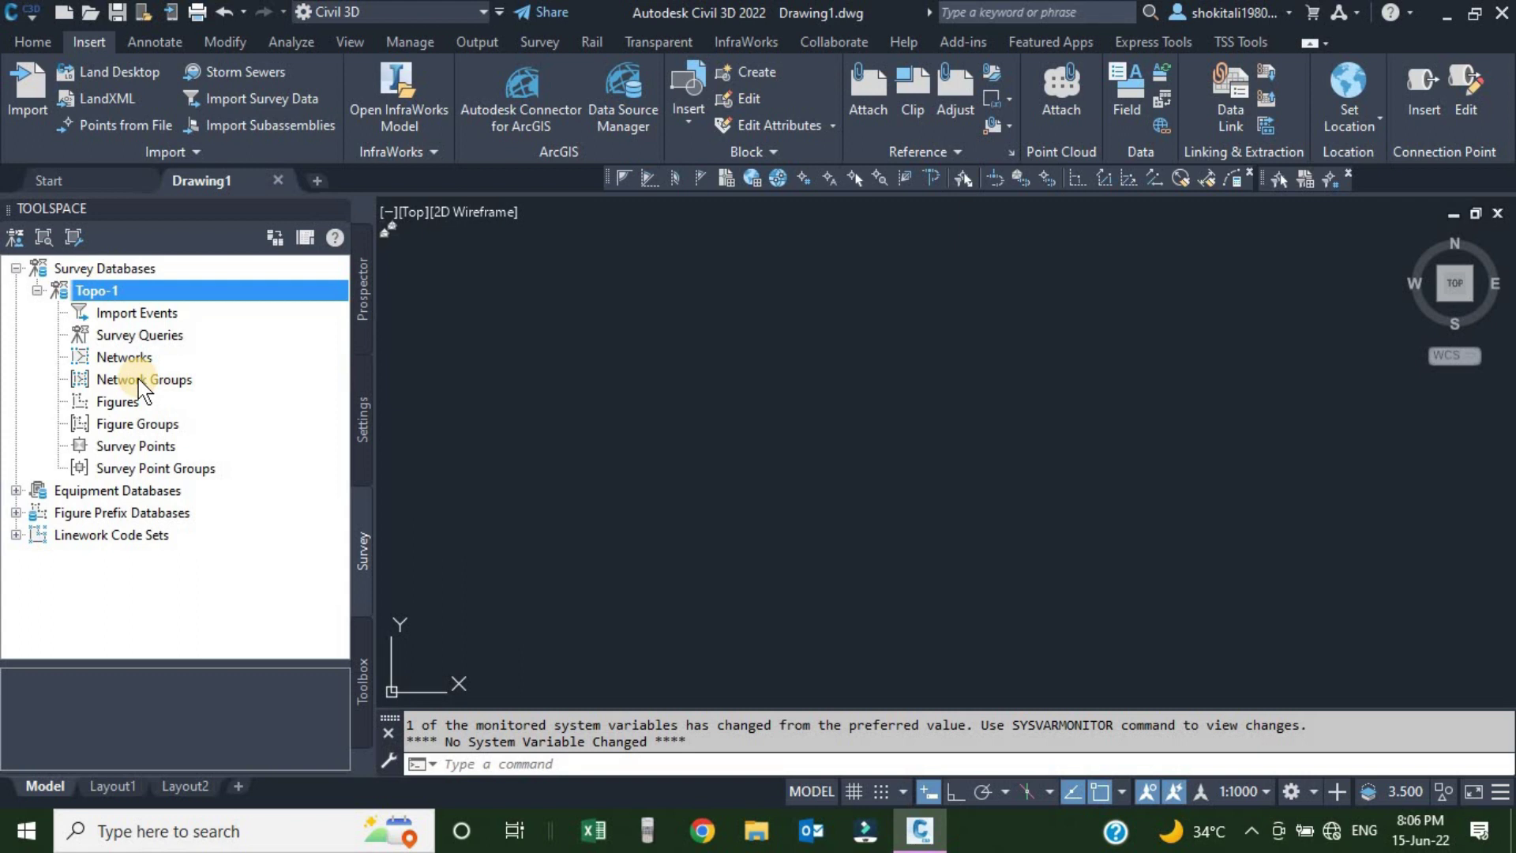
{"action": "left_click_drag", "start_coordinate": [140, 386], "coordinate": [134, 315]}
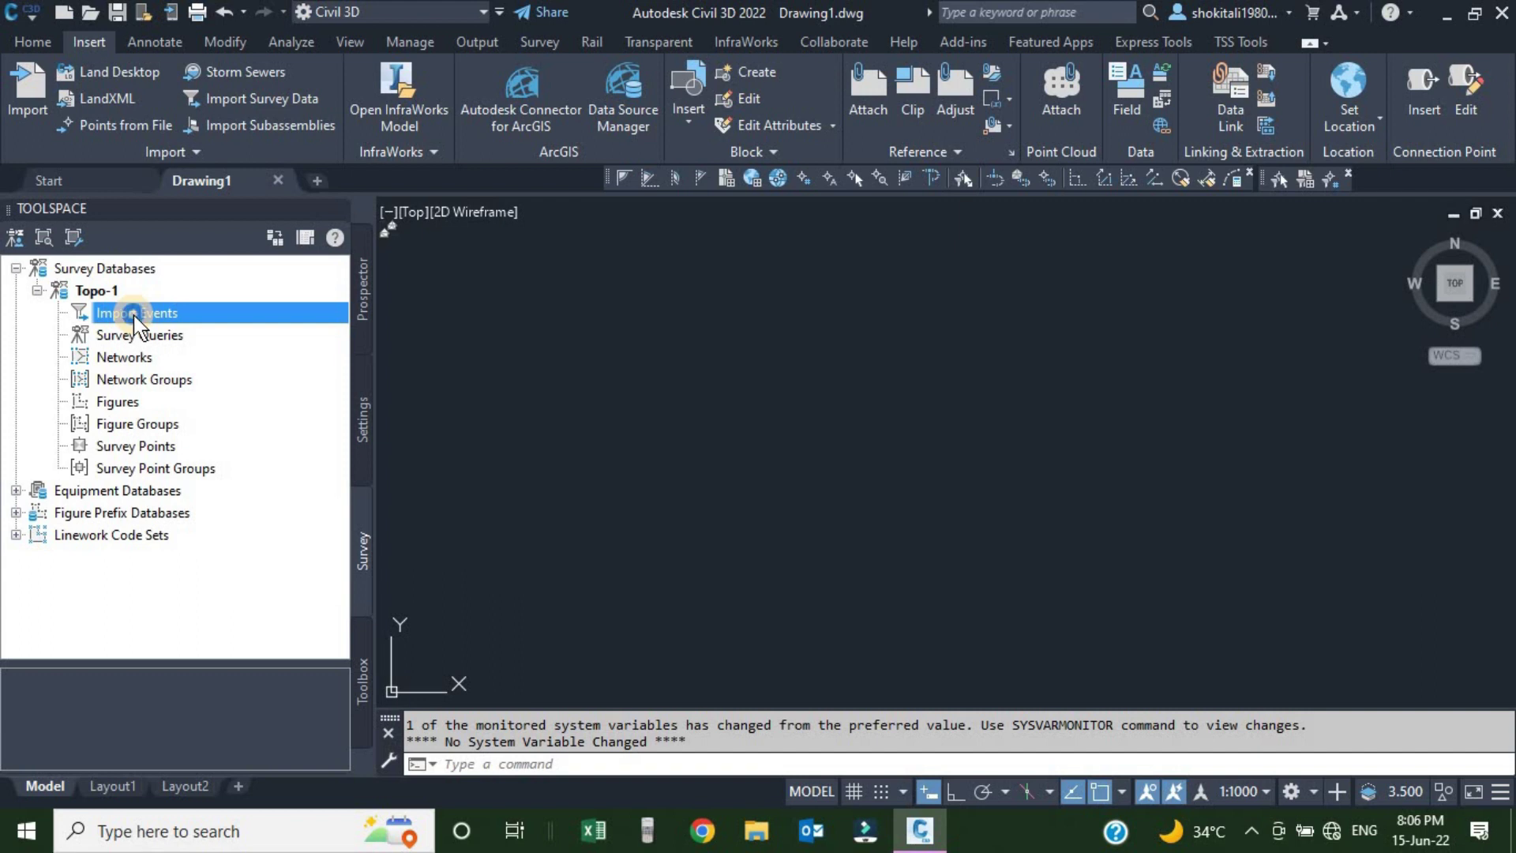
- Launch Import survey data from Topo-1's Import Events and pick Topo-1 as target database
{"action": "right_click", "coordinate": [134, 315]}
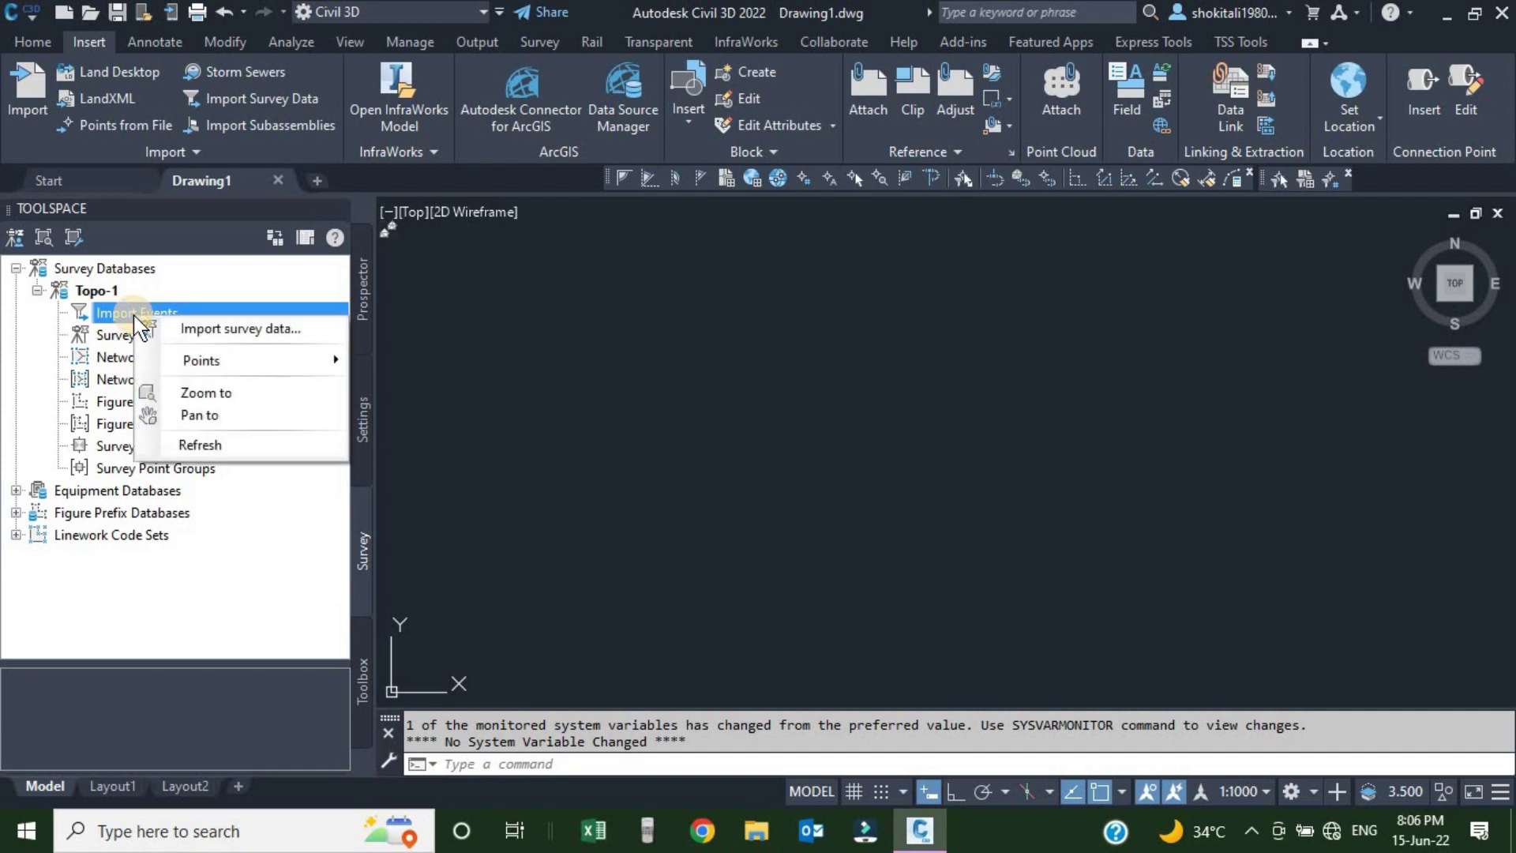
{"action": "left_click", "coordinate": [232, 330]}
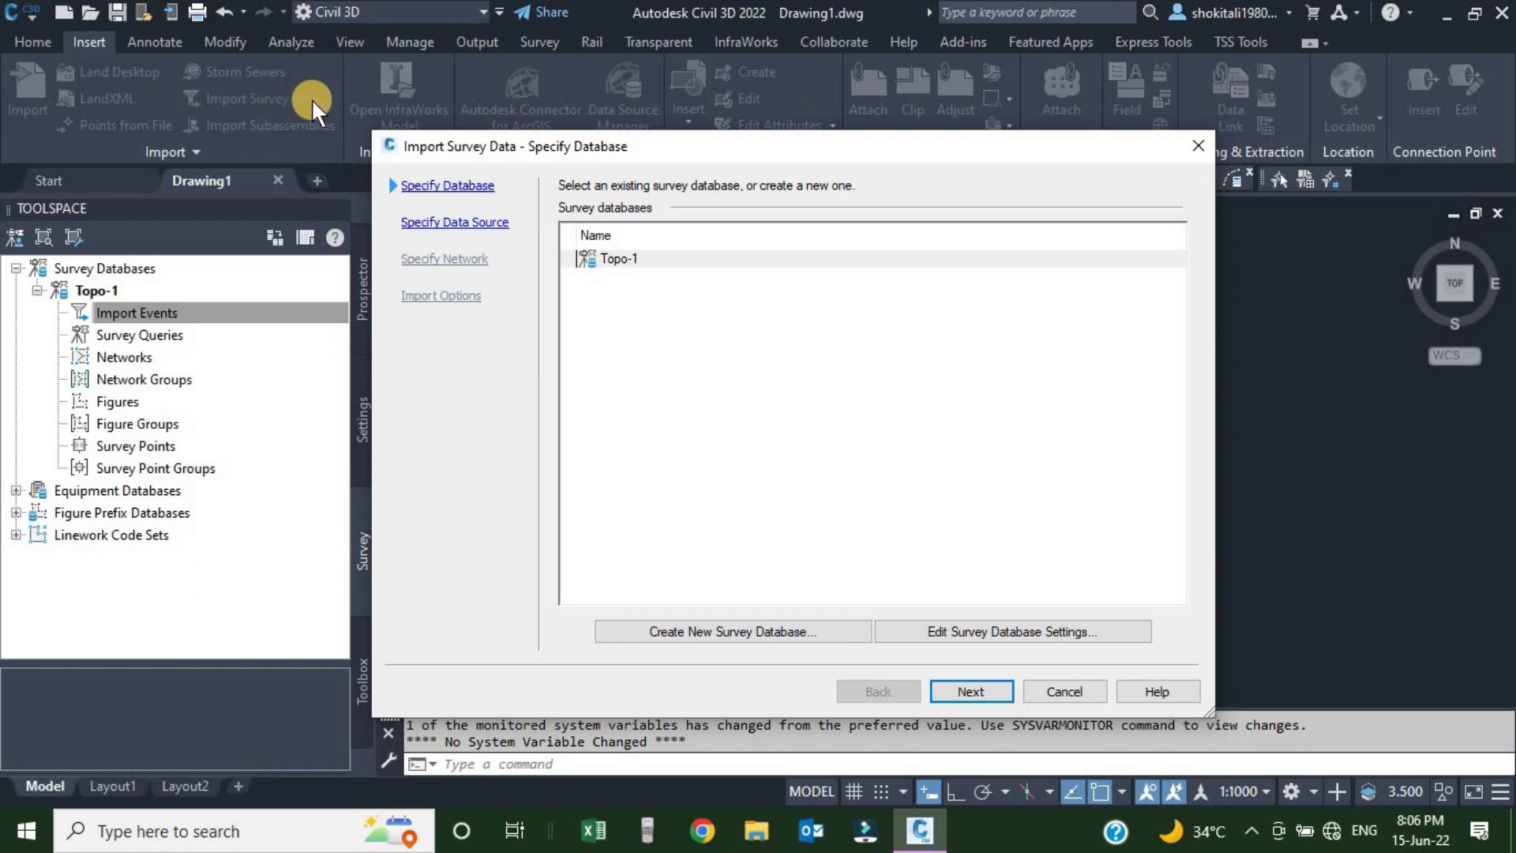
{"action": "left_click", "coordinate": [620, 261]}
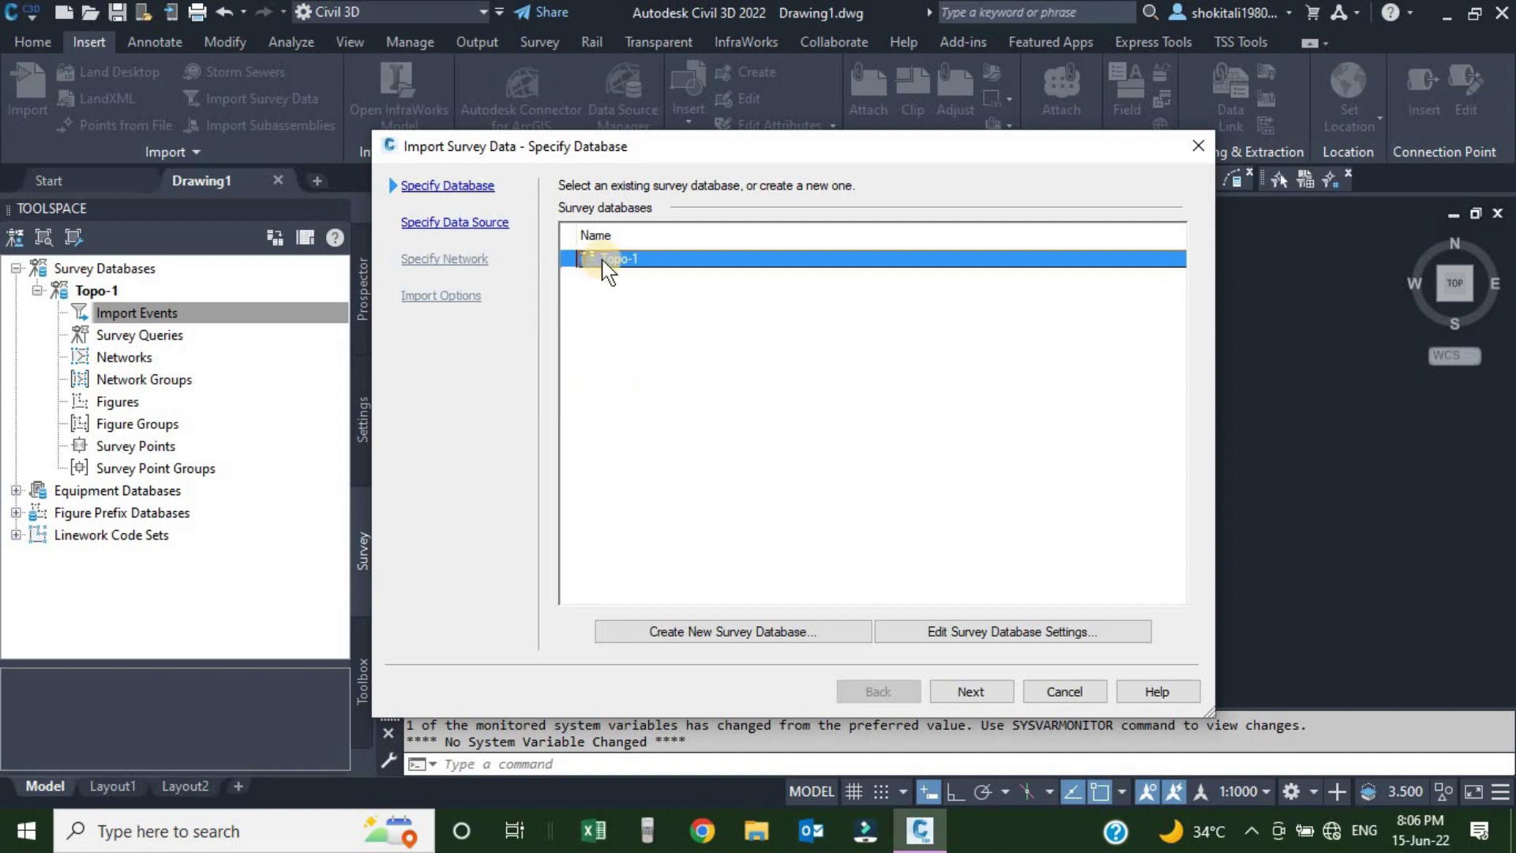
- Advance to the data source page and keep Point File as the source type
{"action": "left_click", "coordinate": [971, 691]}
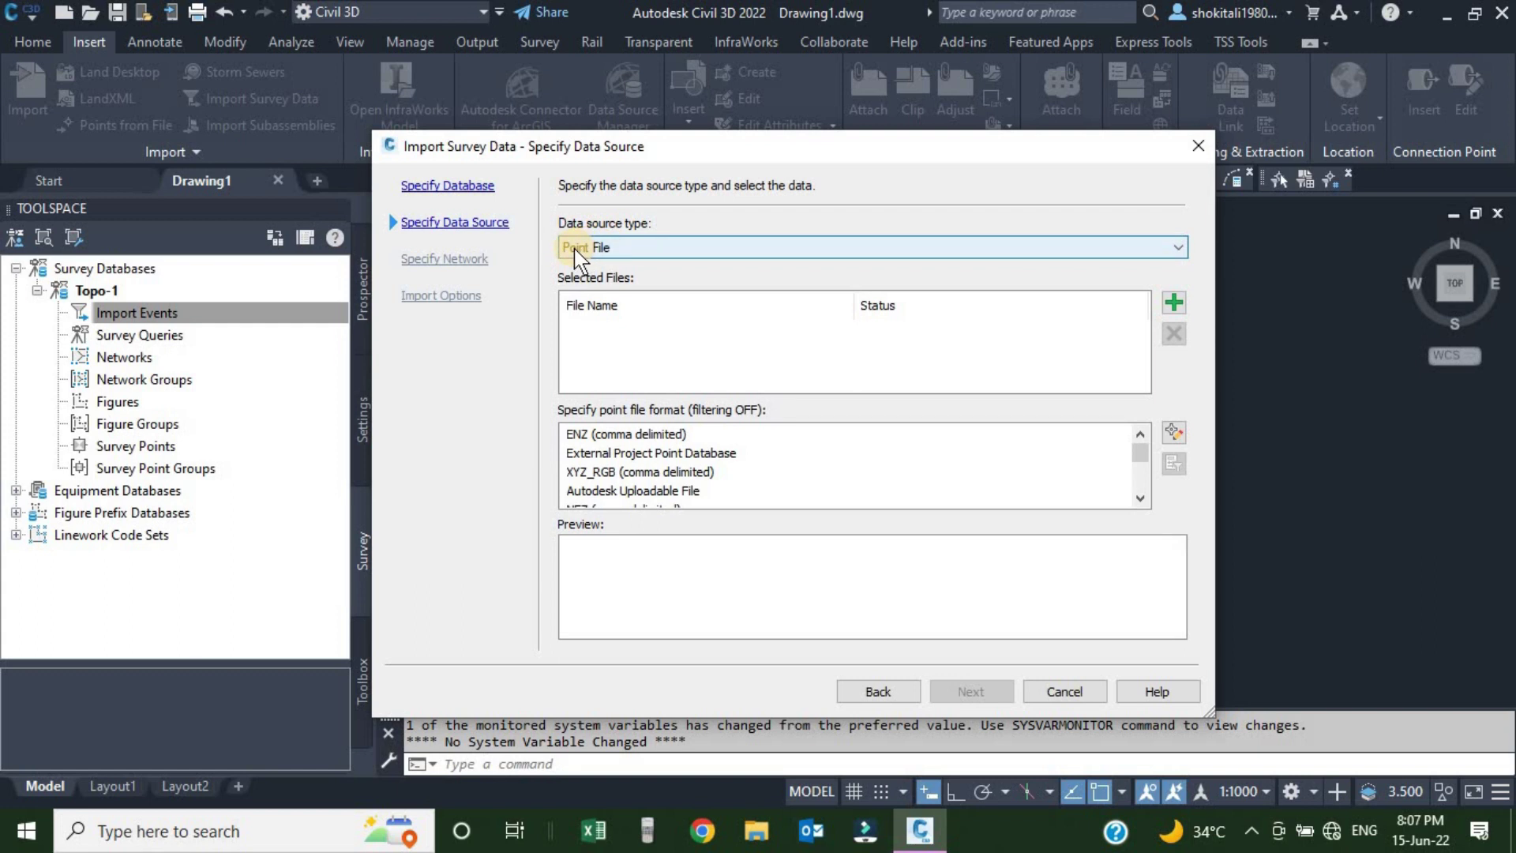
{"action": "left_click", "coordinate": [628, 249]}
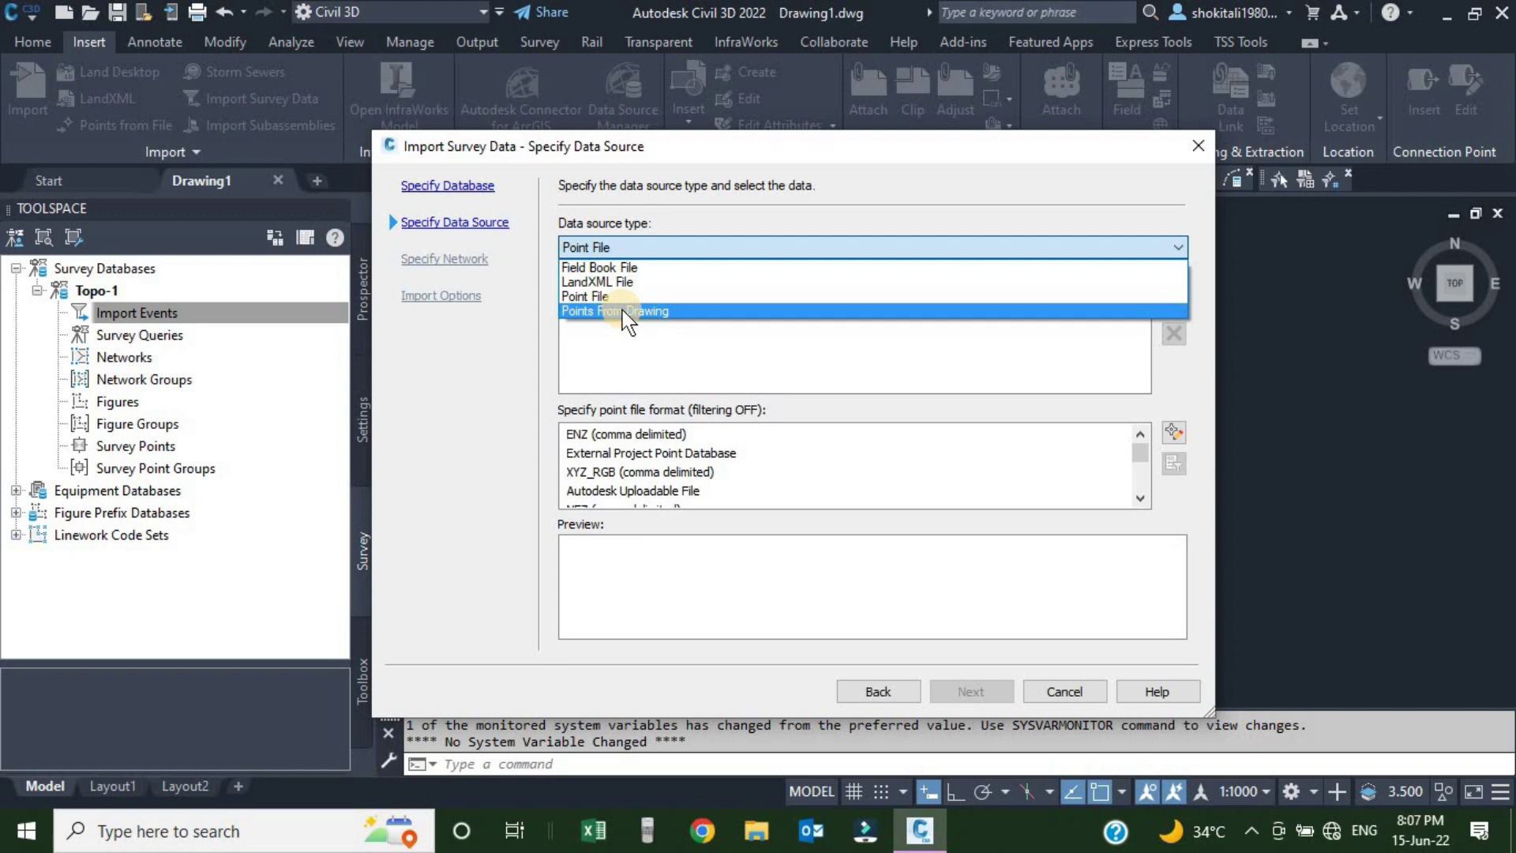
{"action": "left_click", "coordinate": [577, 296]}
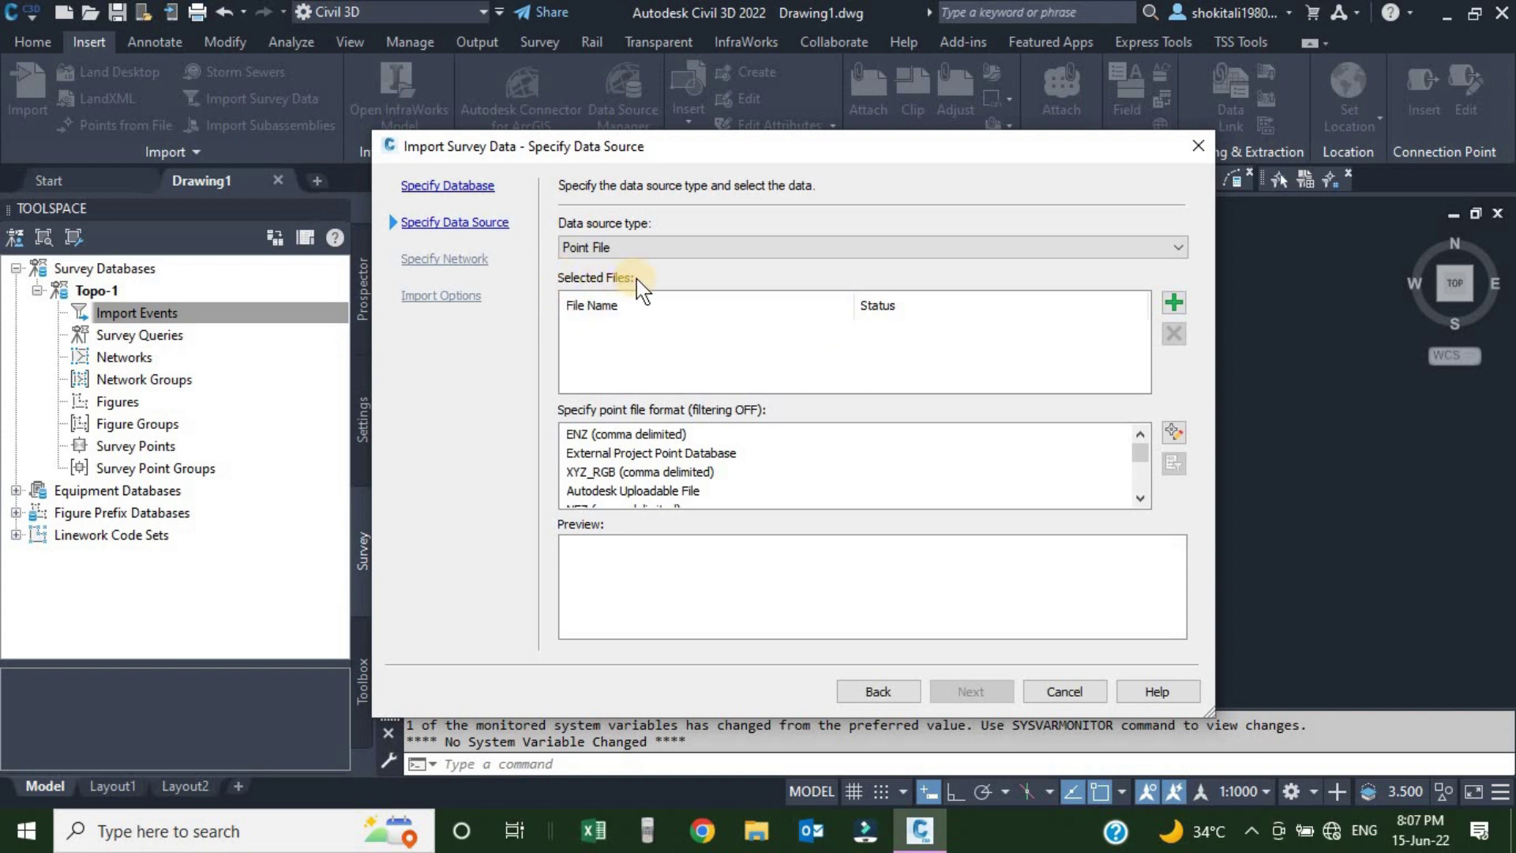
- Browse for a point file on New Volume (F:), filtering the list to CSV files
{"action": "left_click", "coordinate": [1174, 306]}
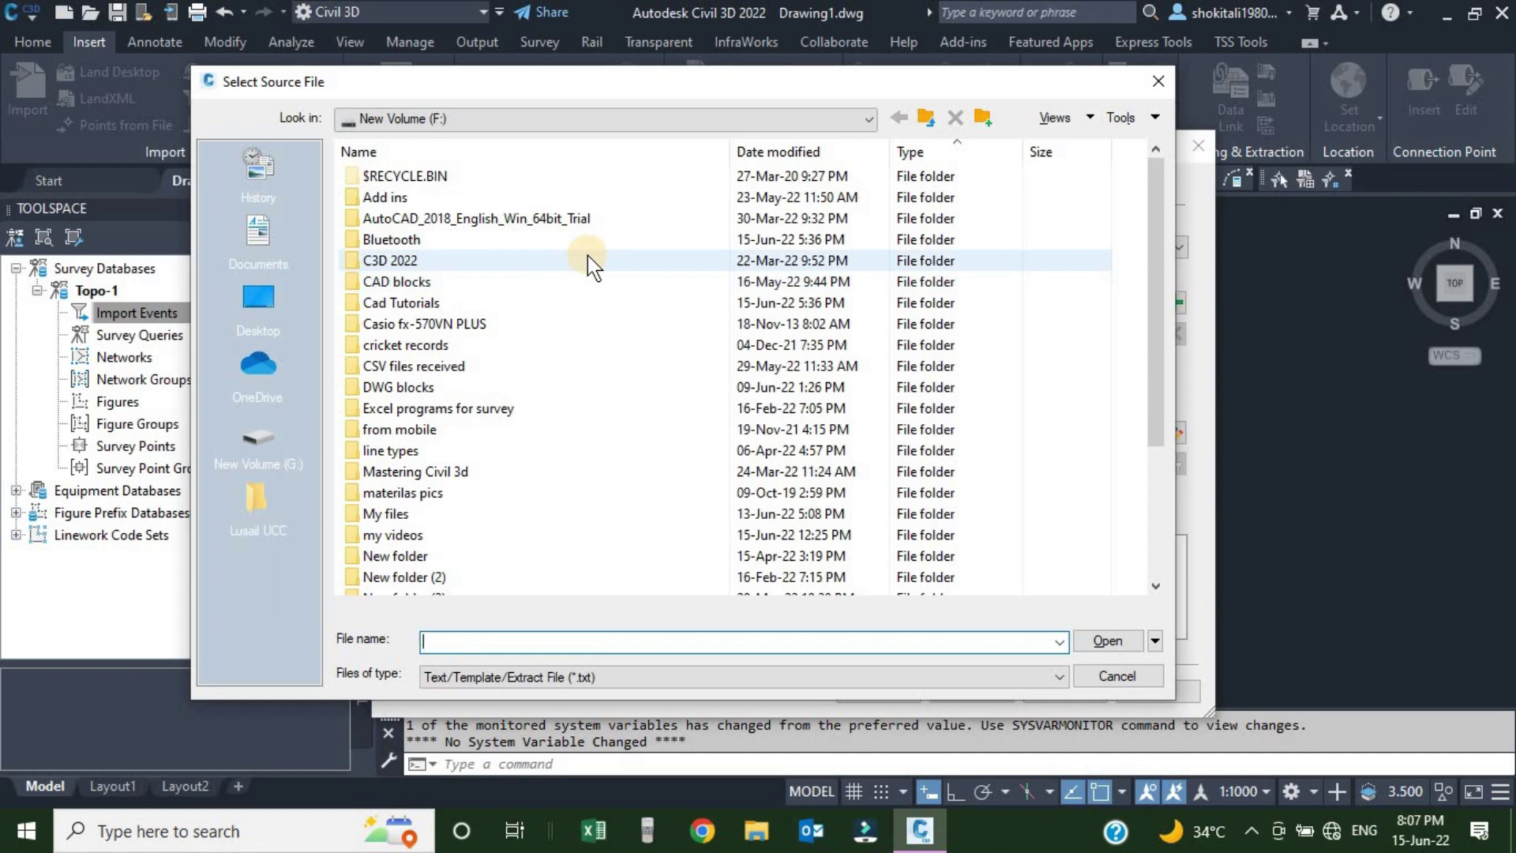
{"action": "scroll", "coordinate": [505, 316], "scroll_direction": "down", "scroll_amount": 3}
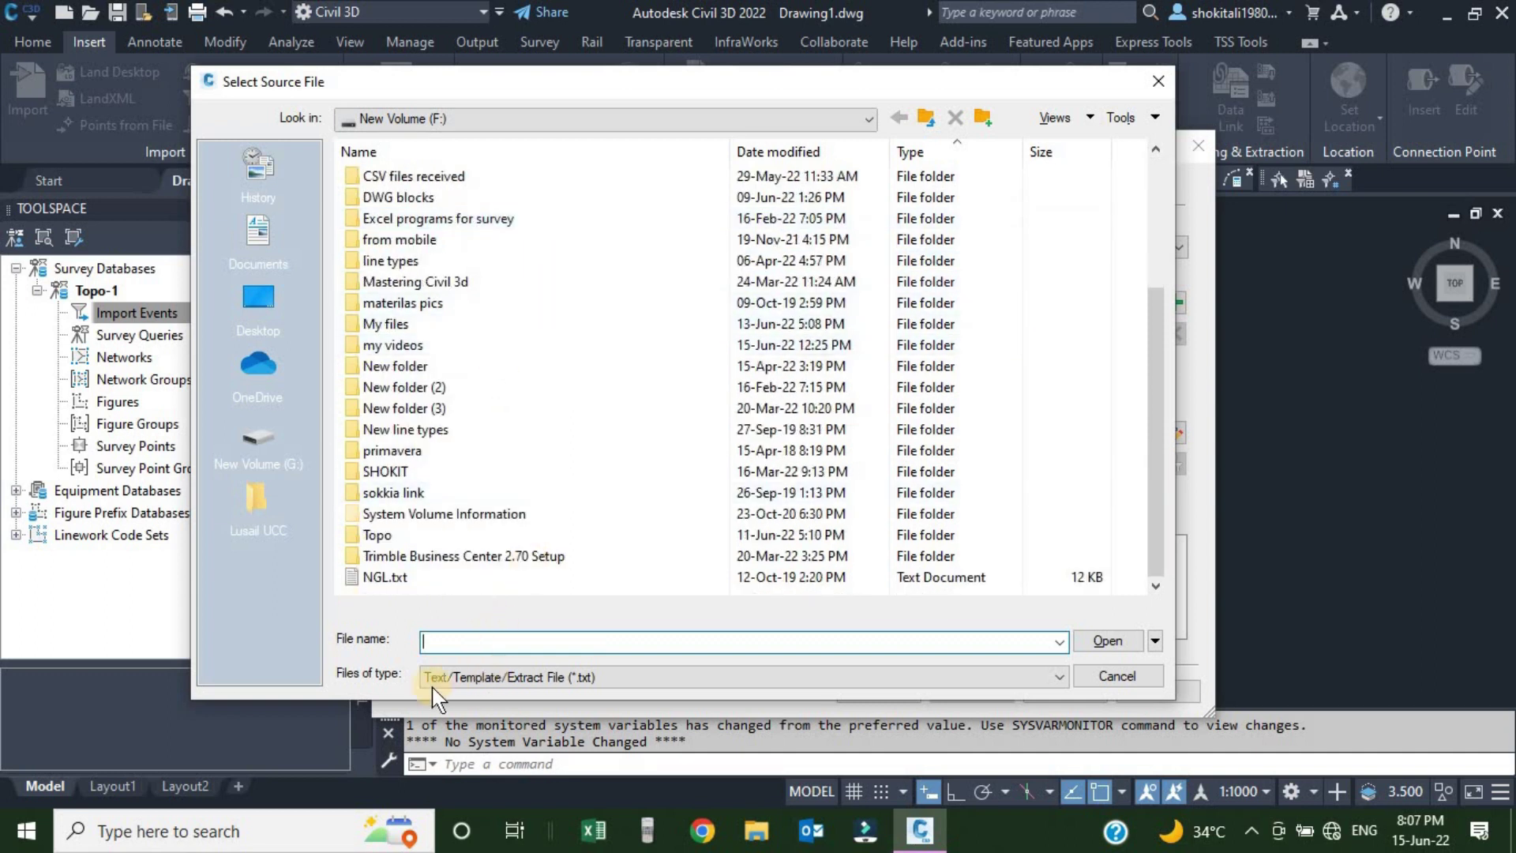
{"action": "scroll", "coordinate": [423, 463], "scroll_direction": "up", "scroll_amount": 3}
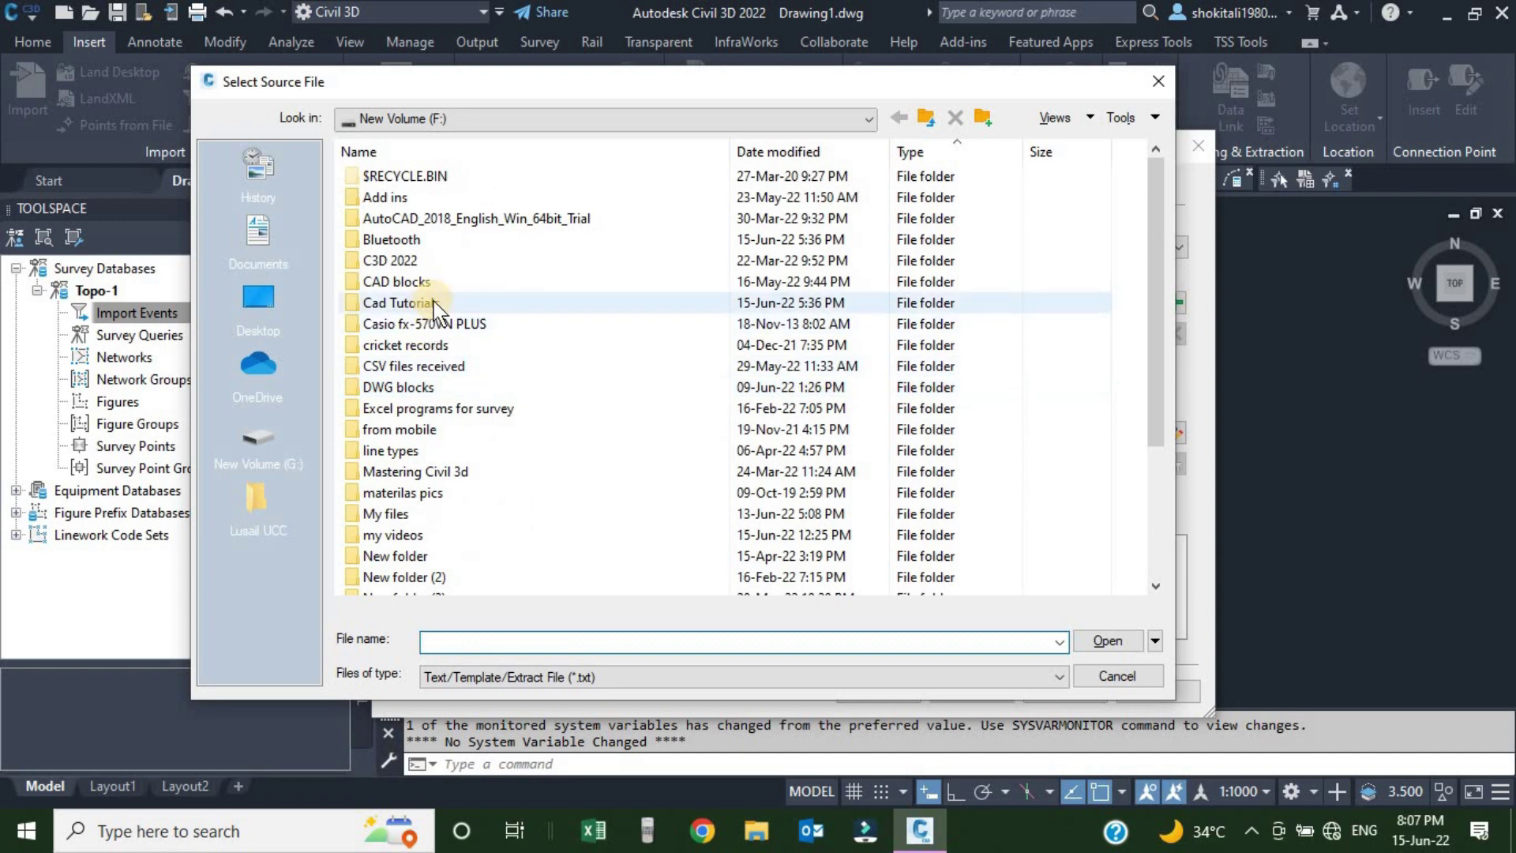
{"action": "scroll", "coordinate": [430, 300], "scroll_direction": "down", "scroll_amount": 3}
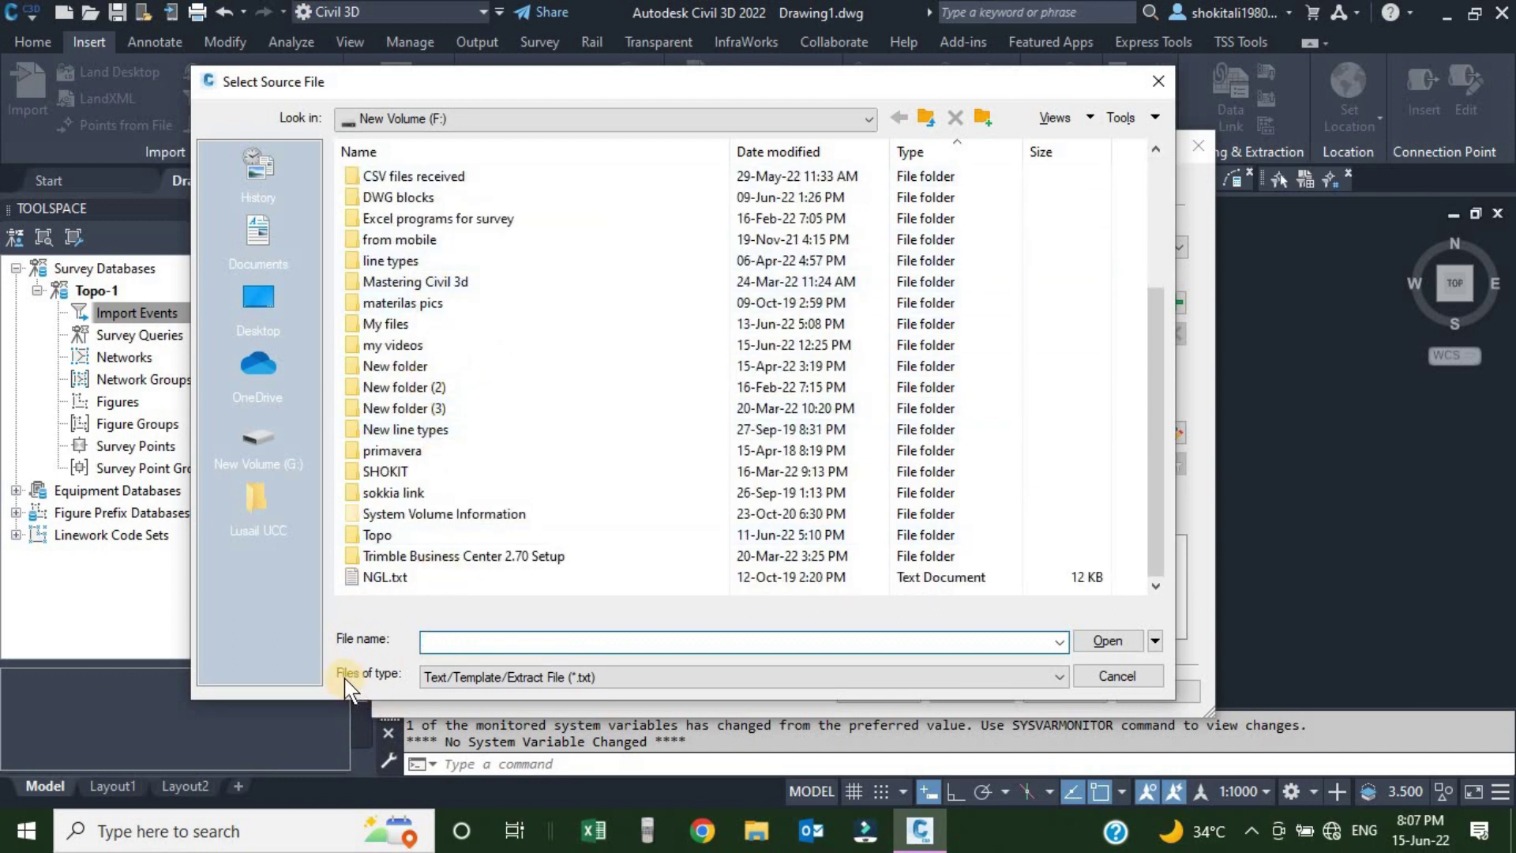
{"action": "left_click", "coordinate": [620, 691]}
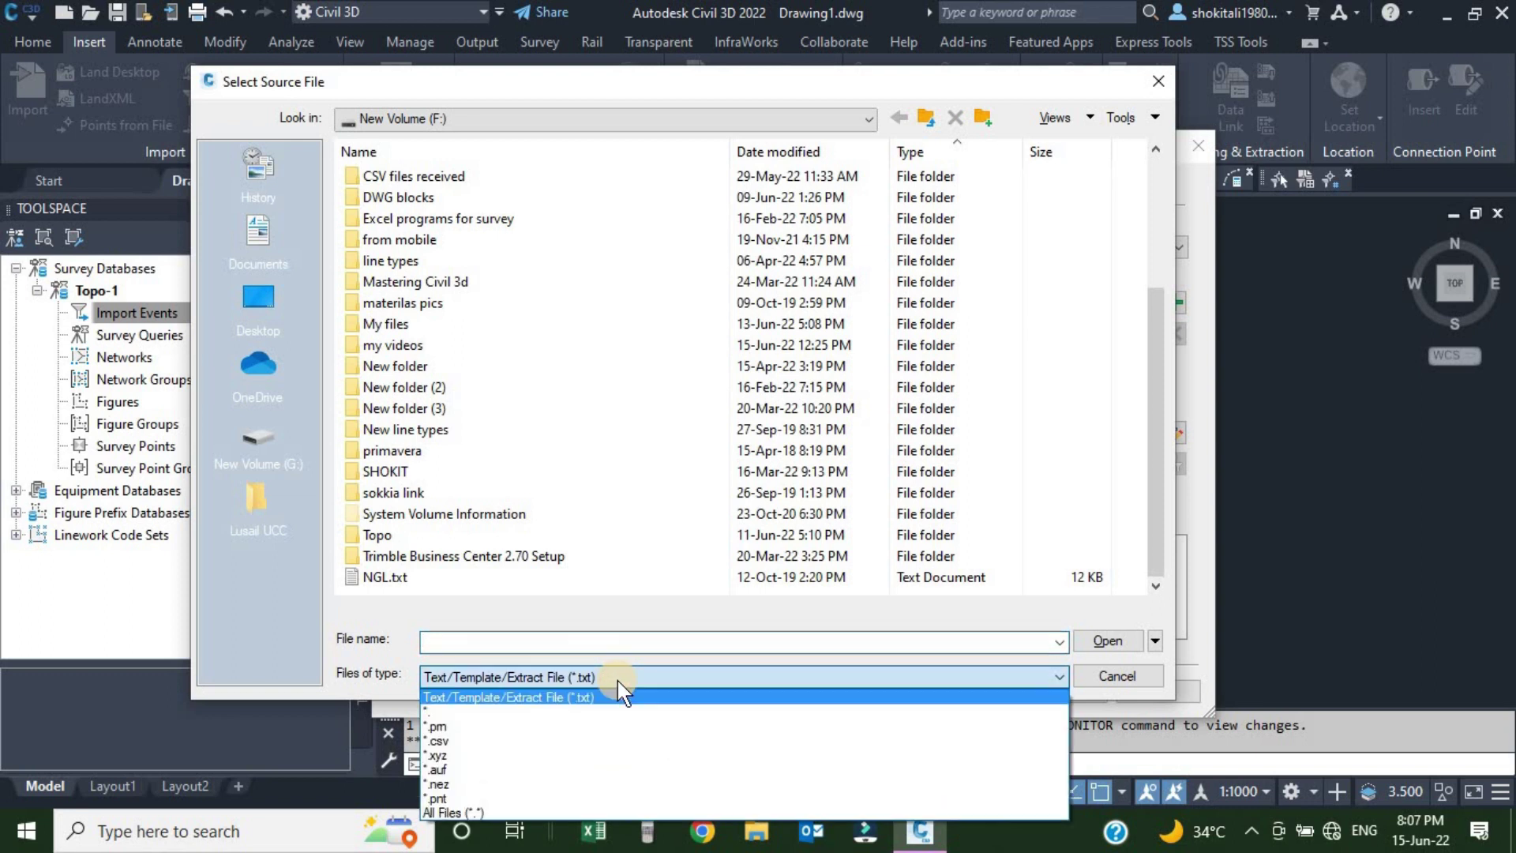
{"action": "left_click", "coordinate": [434, 741]}
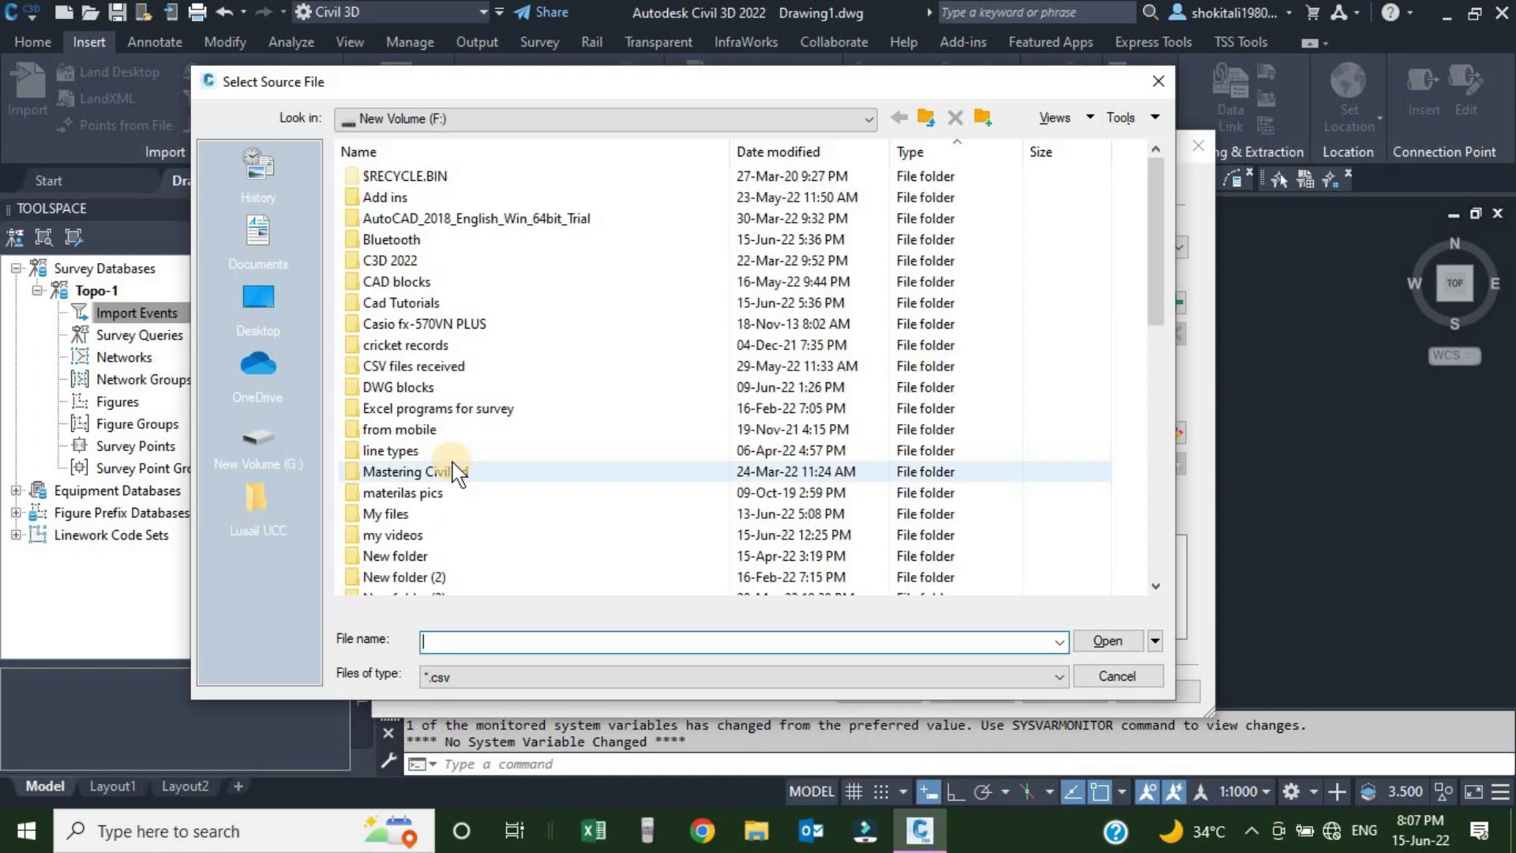
{"action": "scroll", "coordinate": [443, 367], "scroll_direction": "down", "scroll_amount": 8}
{"action": "scroll", "coordinate": [442, 372], "scroll_direction": "down", "scroll_amount": 1}
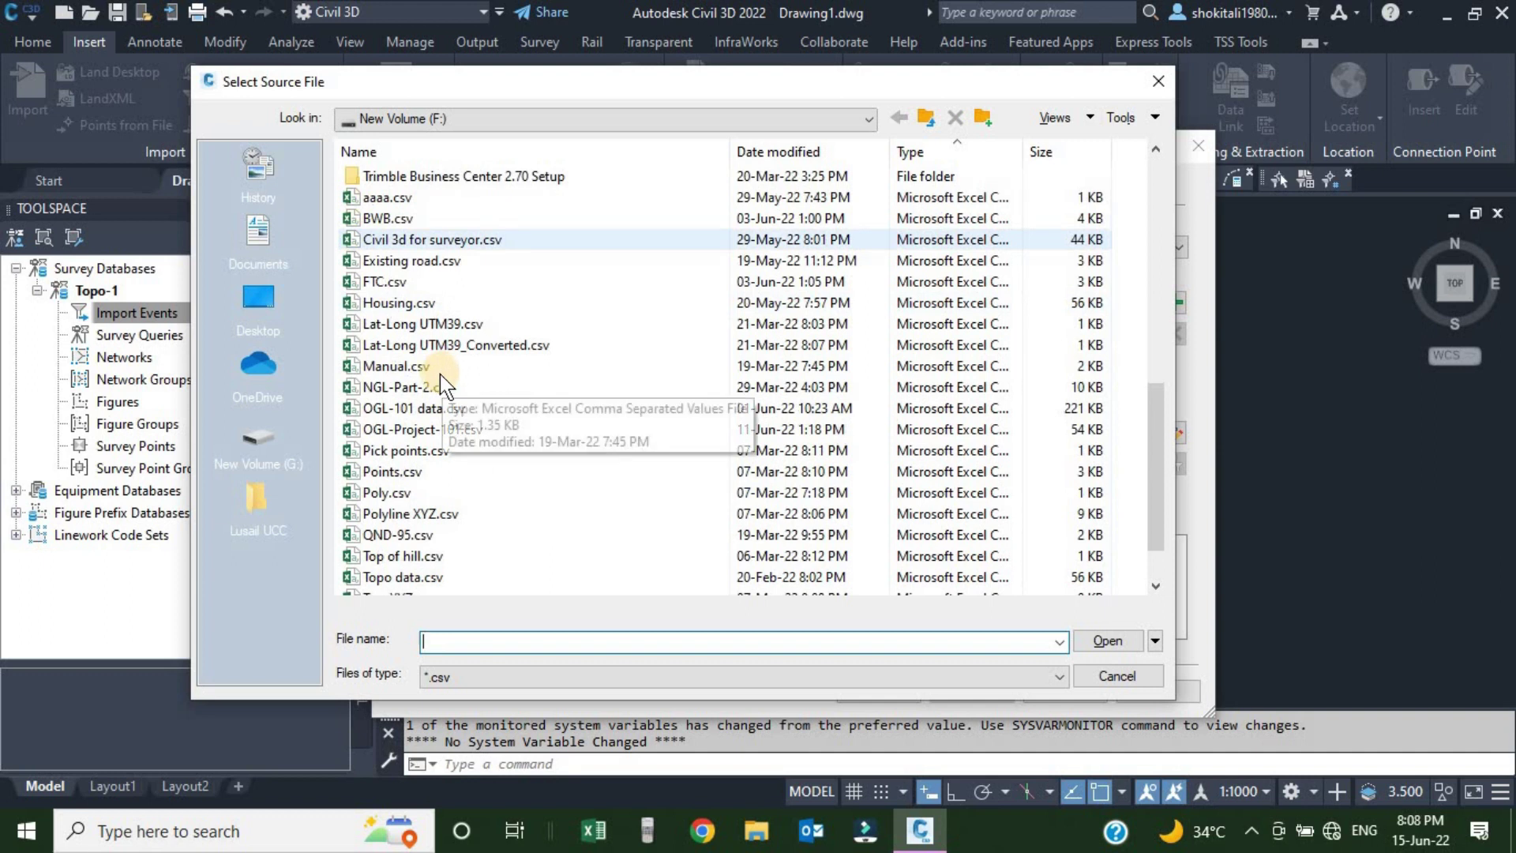
{"action": "scroll", "coordinate": [403, 418], "scroll_direction": "down", "scroll_amount": 1}
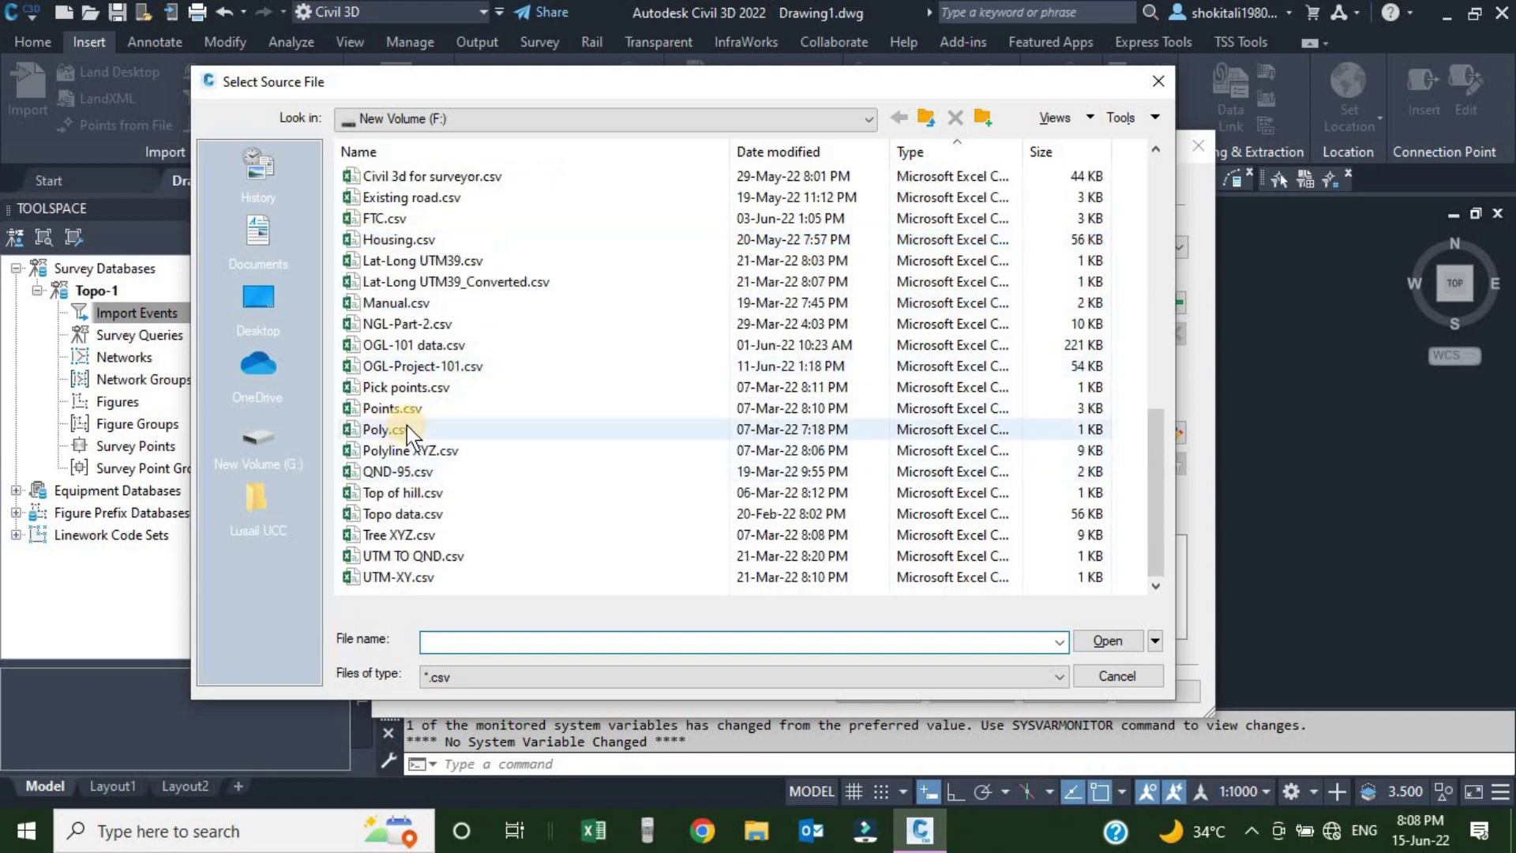
- Select Topo data.csv and load it as the survey data source
{"action": "left_click", "coordinate": [404, 282]}
{"action": "key", "text": "t"}
{"action": "left_click", "coordinate": [398, 513]}
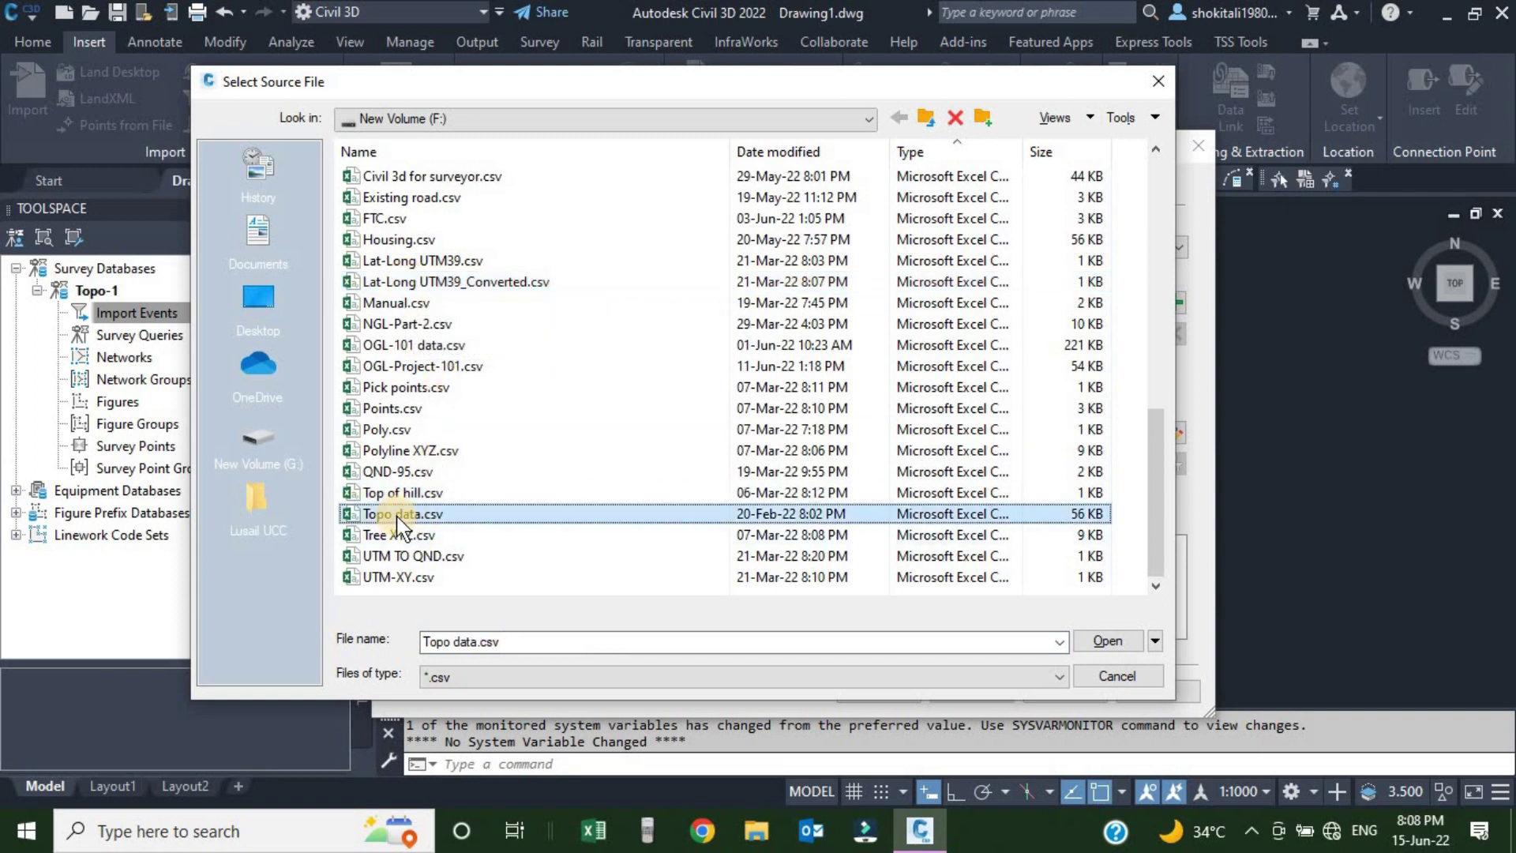
{"action": "left_click", "coordinate": [392, 514]}
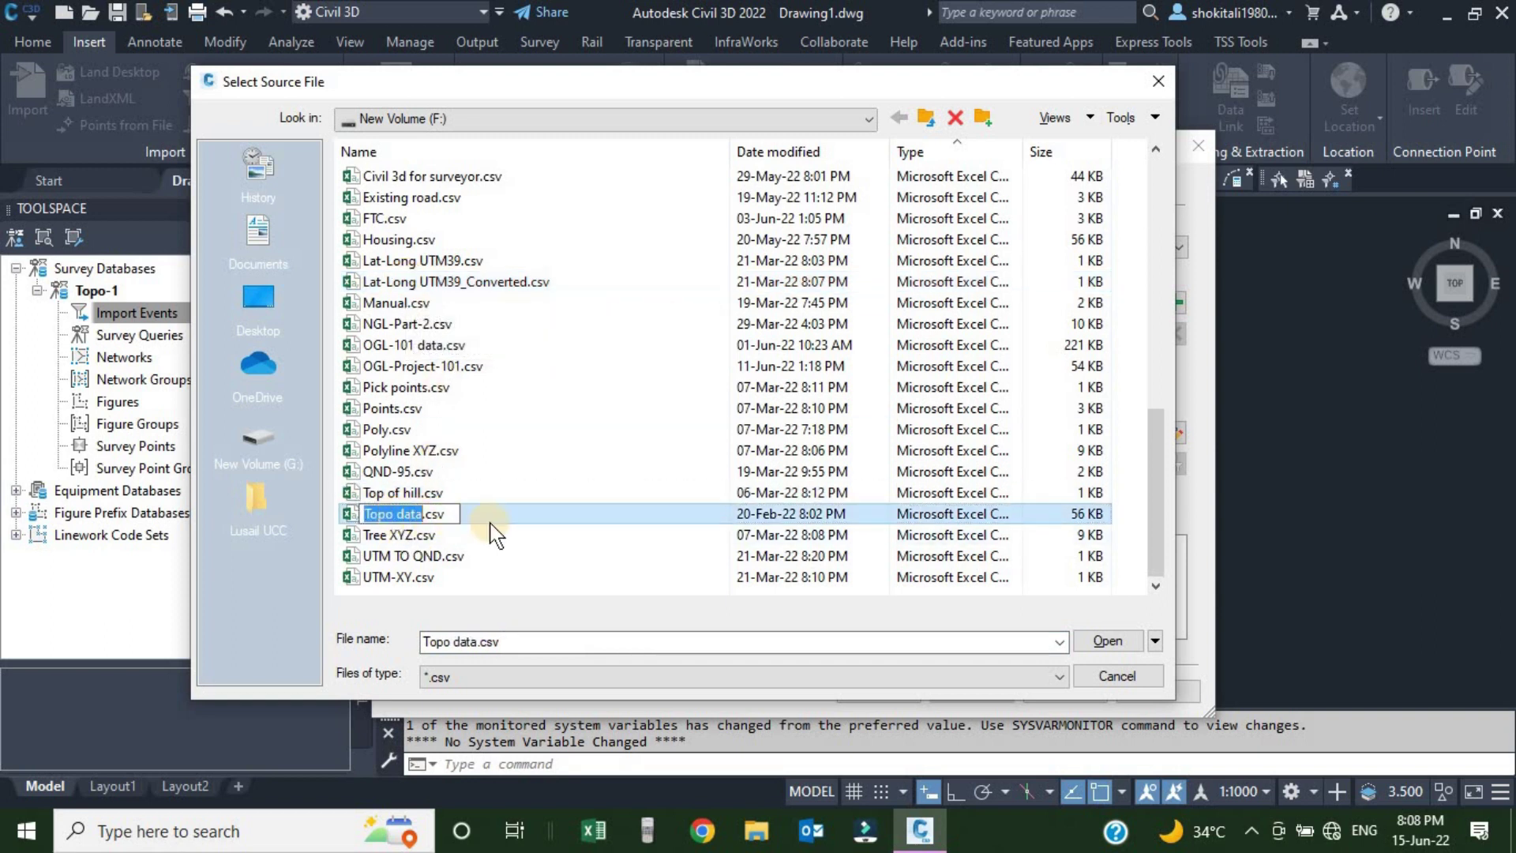
{"action": "left_click", "coordinate": [461, 515]}
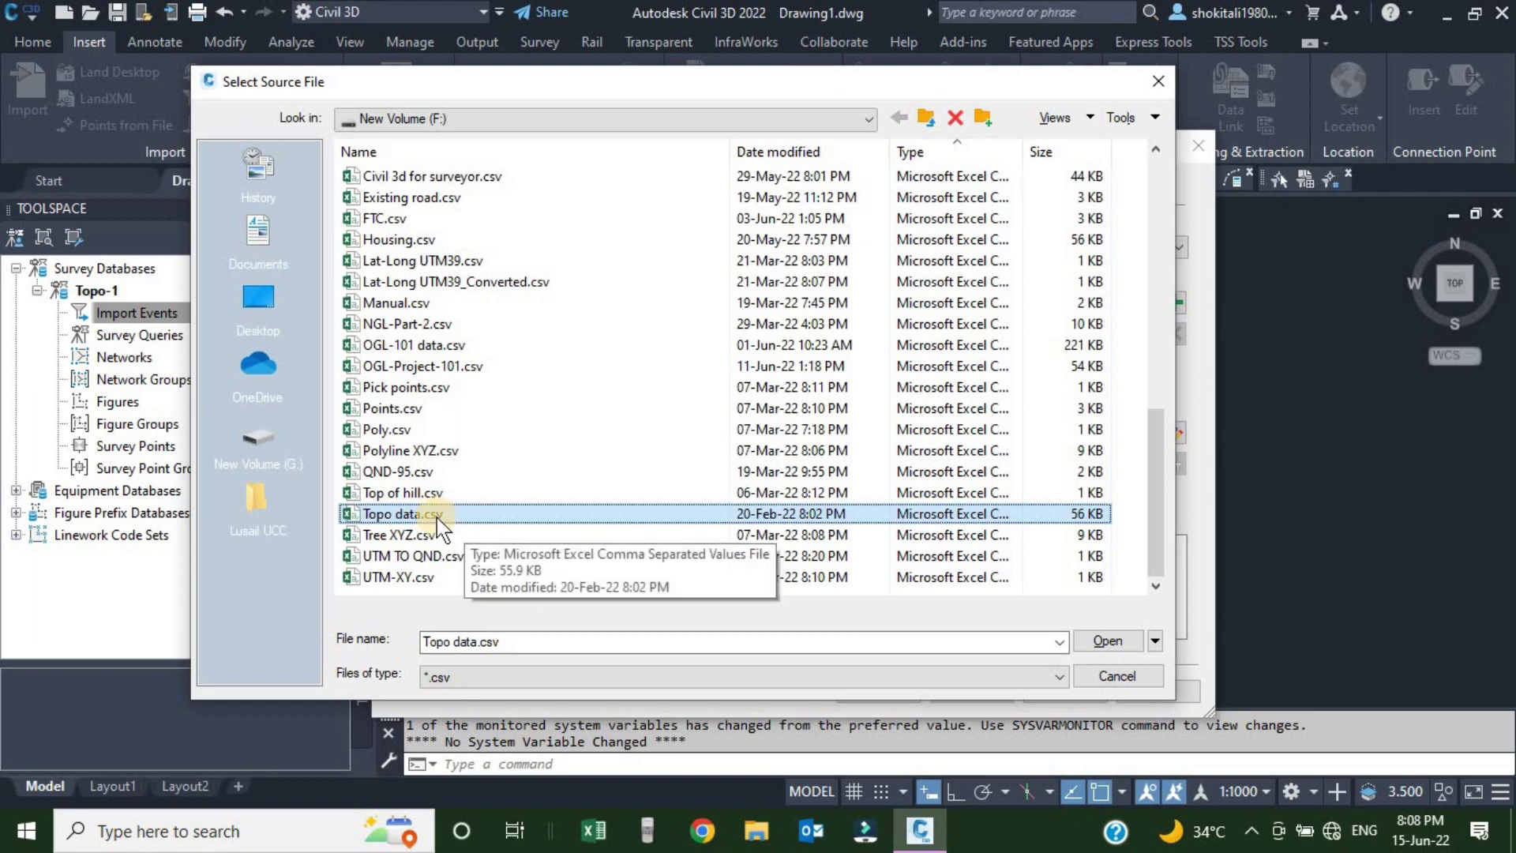
{"action": "left_click", "coordinate": [1093, 643]}
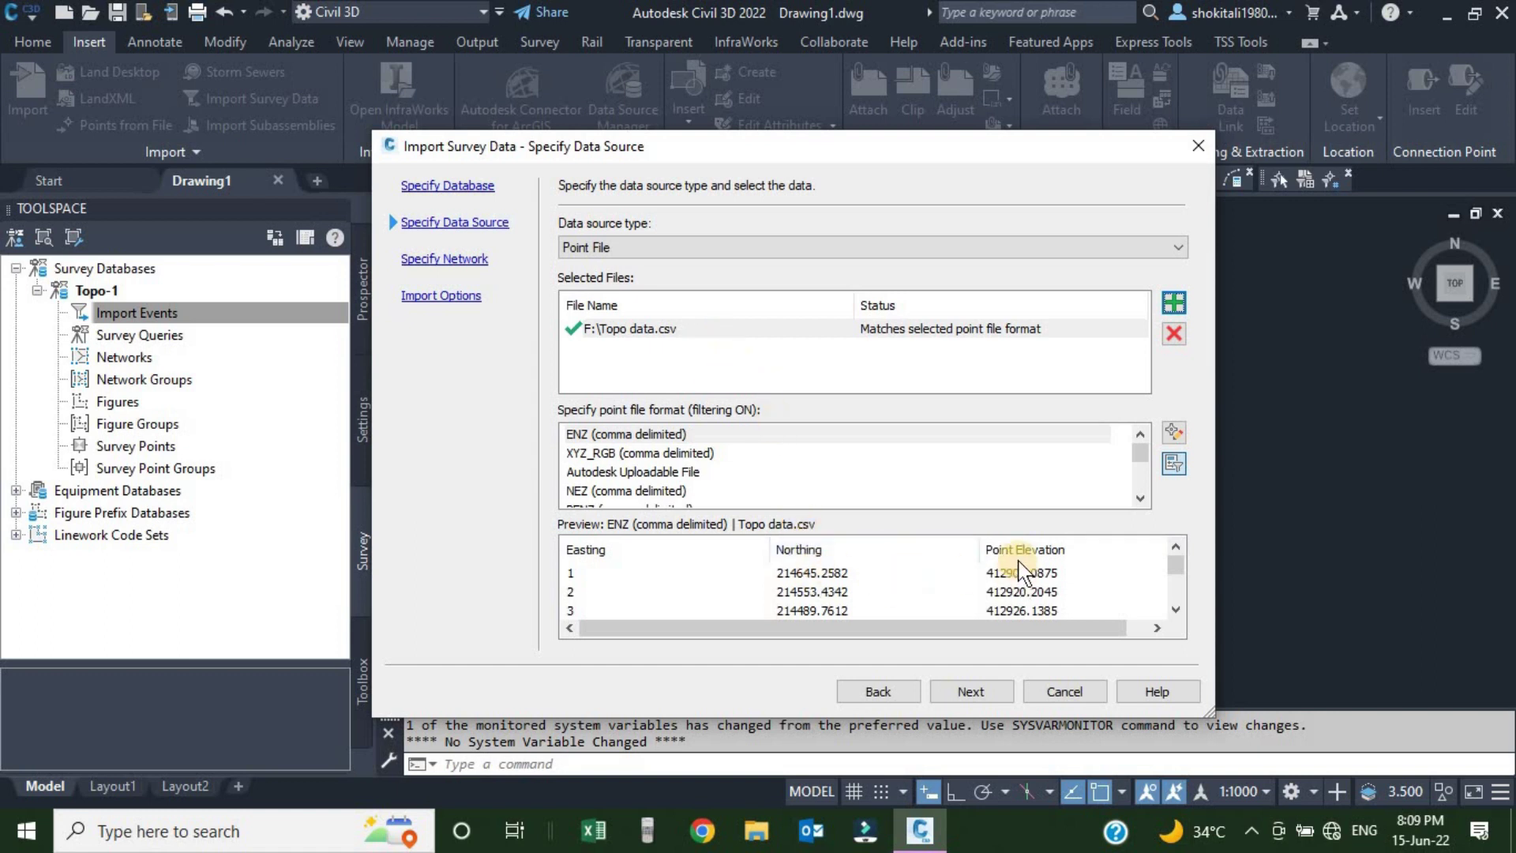
- Set the point file format to PENZD (comma delimited) and check the preview columns
{"action": "left_click_drag", "start_coordinate": [1015, 628], "coordinate": [888, 630]}
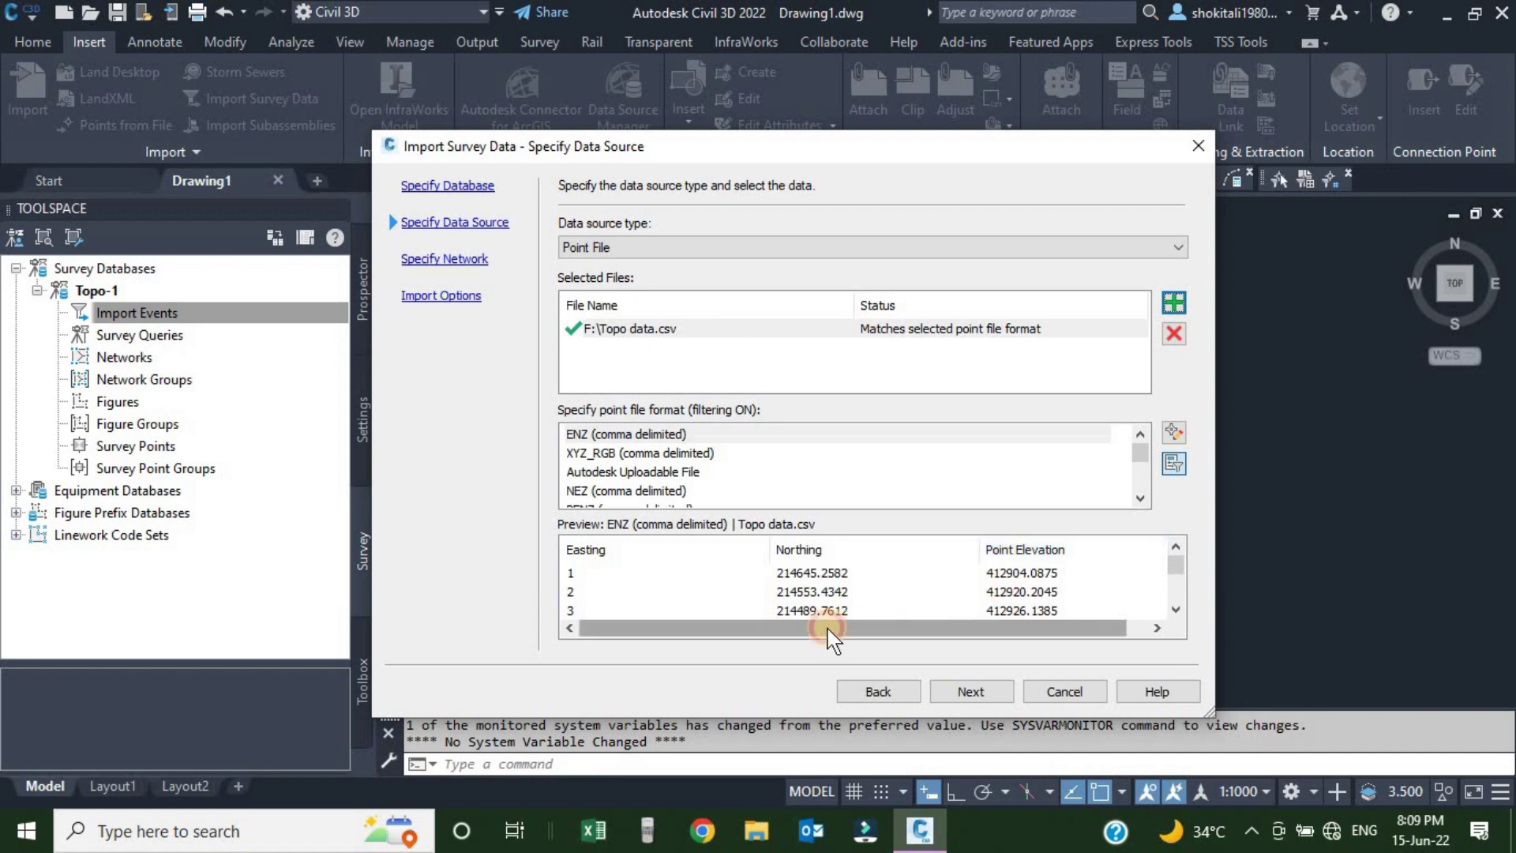
{"action": "left_click_drag", "start_coordinate": [851, 635], "coordinate": [937, 628]}
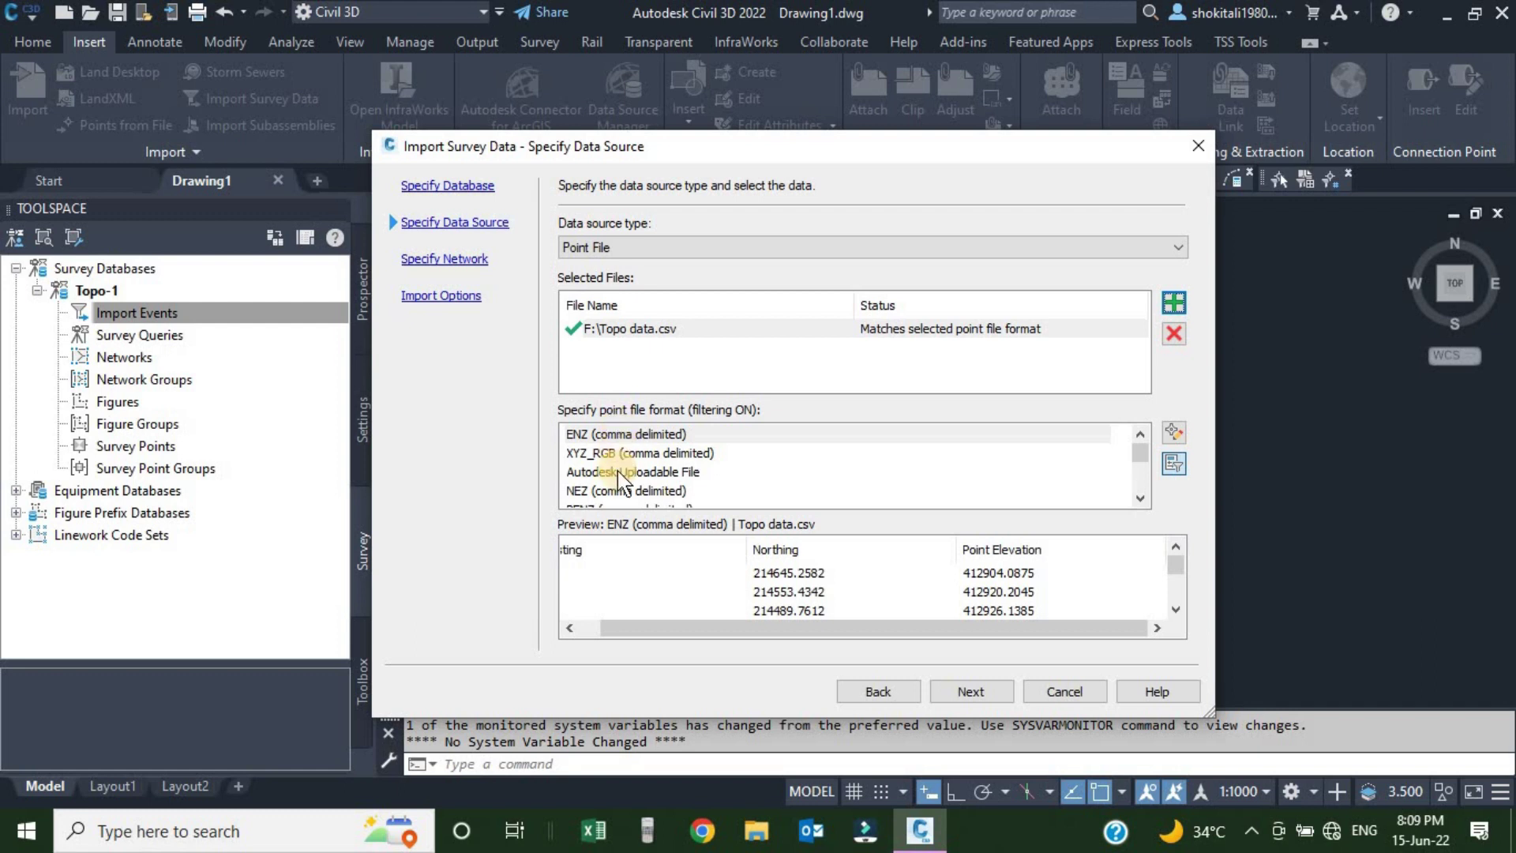
{"action": "left_click", "coordinate": [1140, 499]}
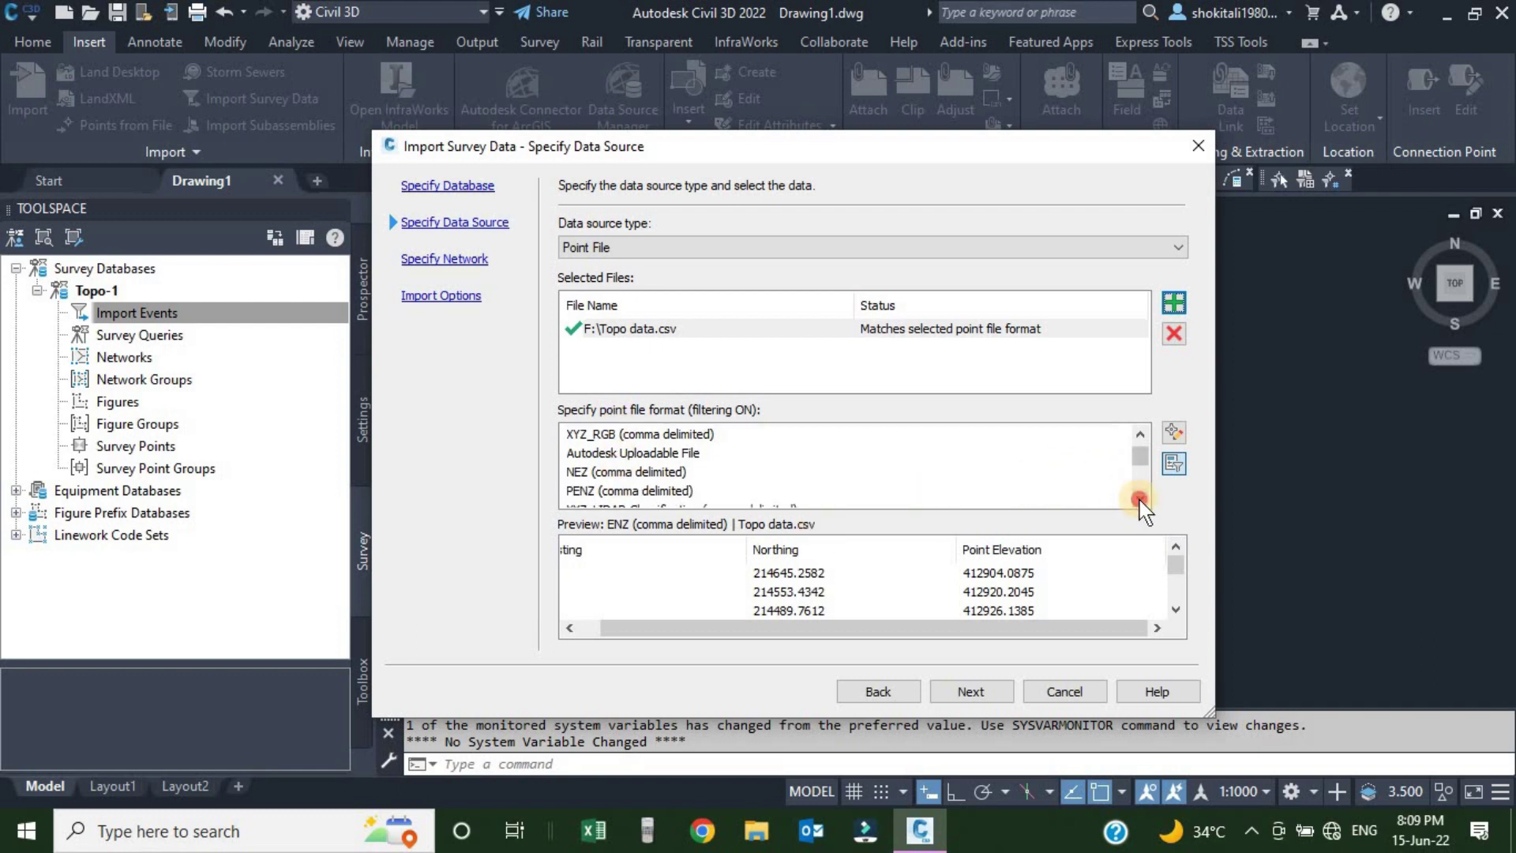
{"action": "left_click", "coordinate": [1140, 499]}
{"action": "left_click", "coordinate": [1141, 499]}
{"action": "left_click", "coordinate": [1140, 499]}
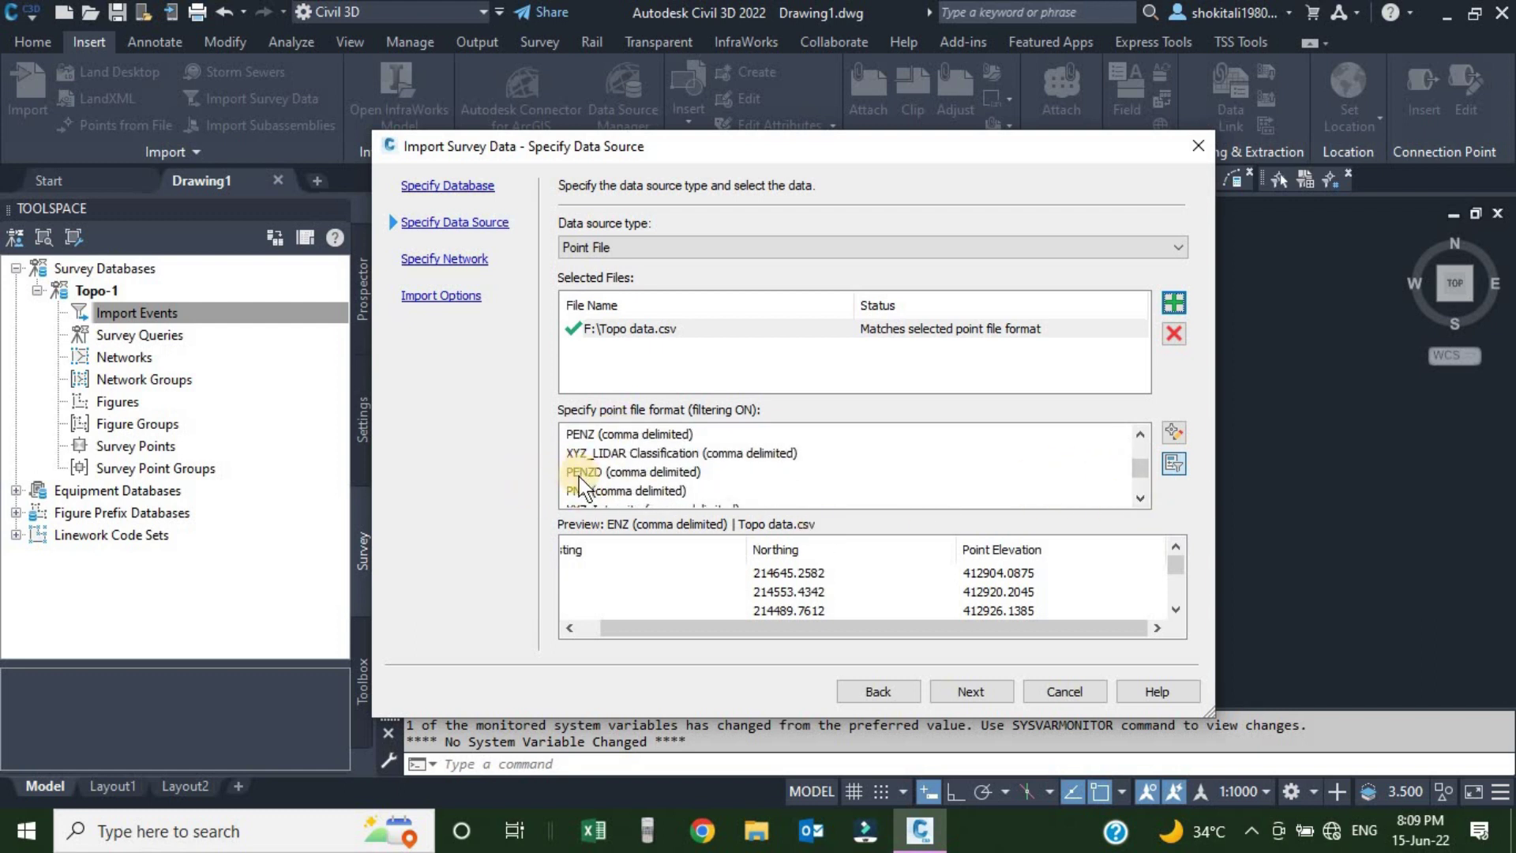
{"action": "left_click", "coordinate": [582, 473]}
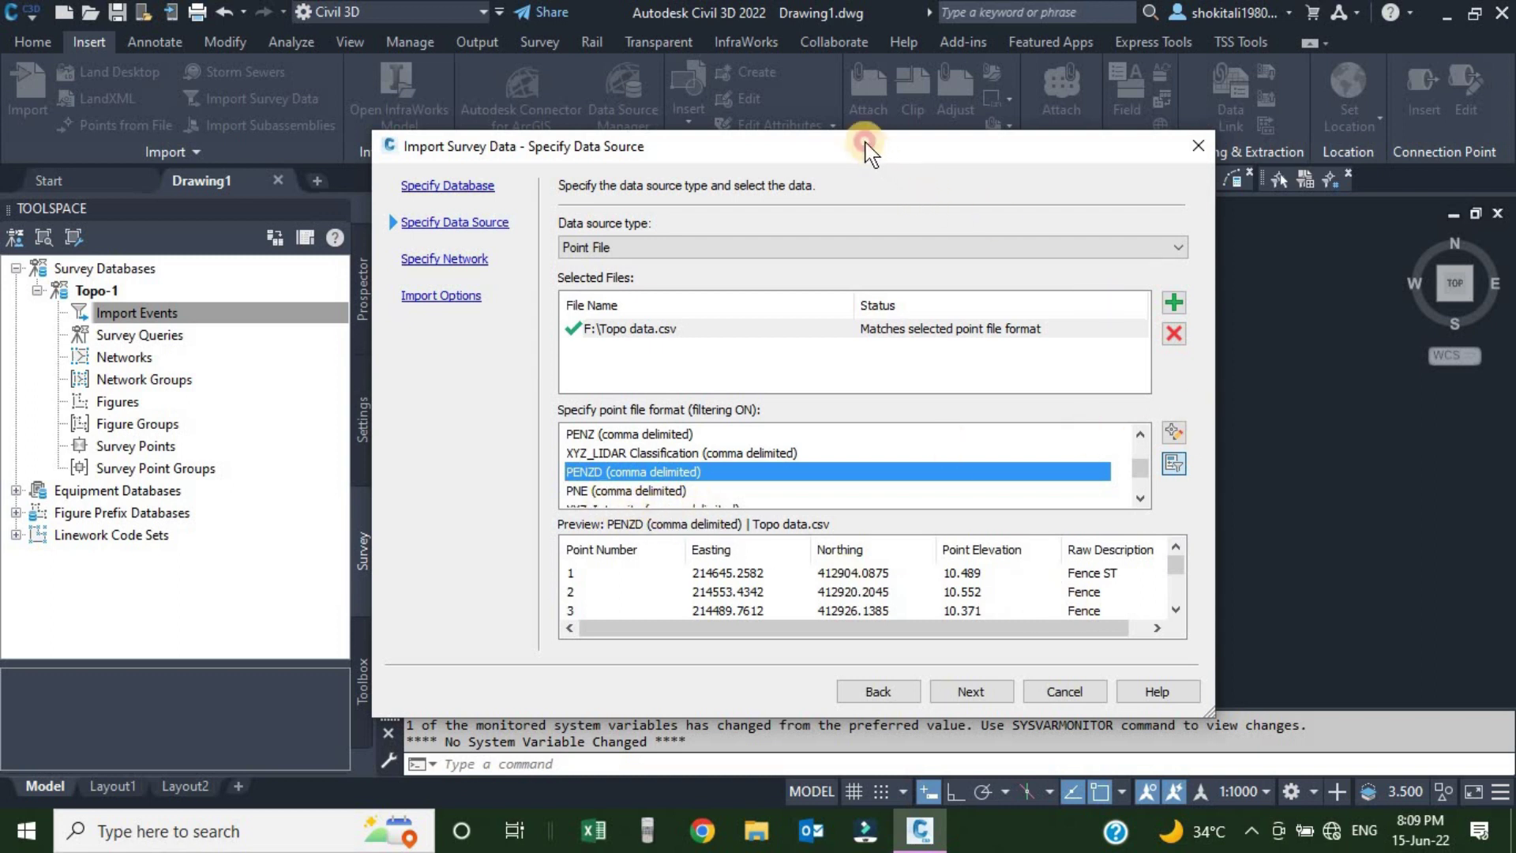
{"action": "left_click_drag", "start_coordinate": [874, 149], "coordinate": [842, 100]}
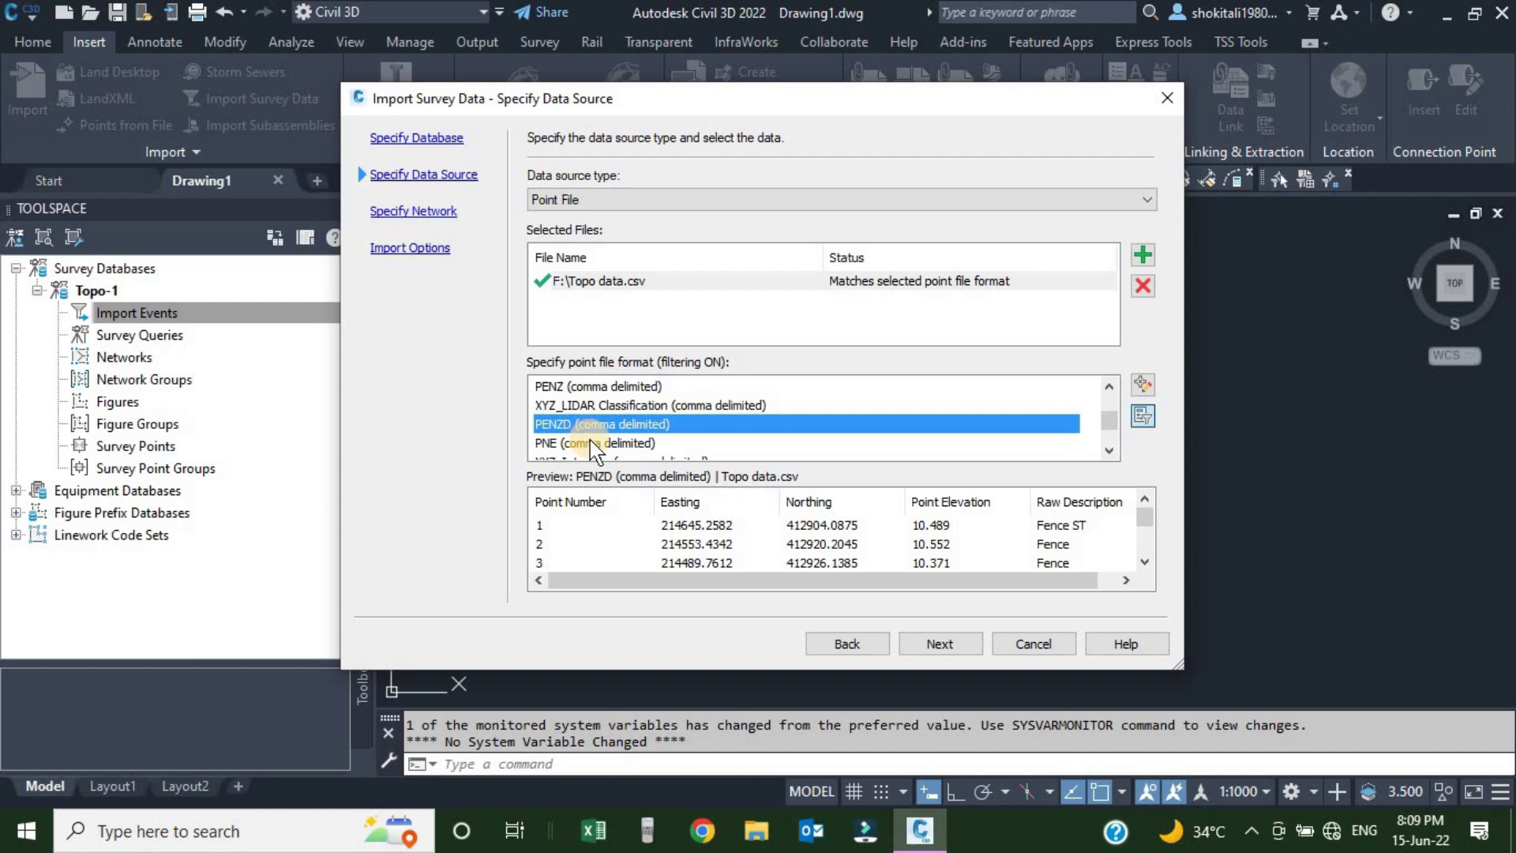
- Leave the survey network as <none> and continue to Import Options
{"action": "left_click", "coordinate": [938, 646]}
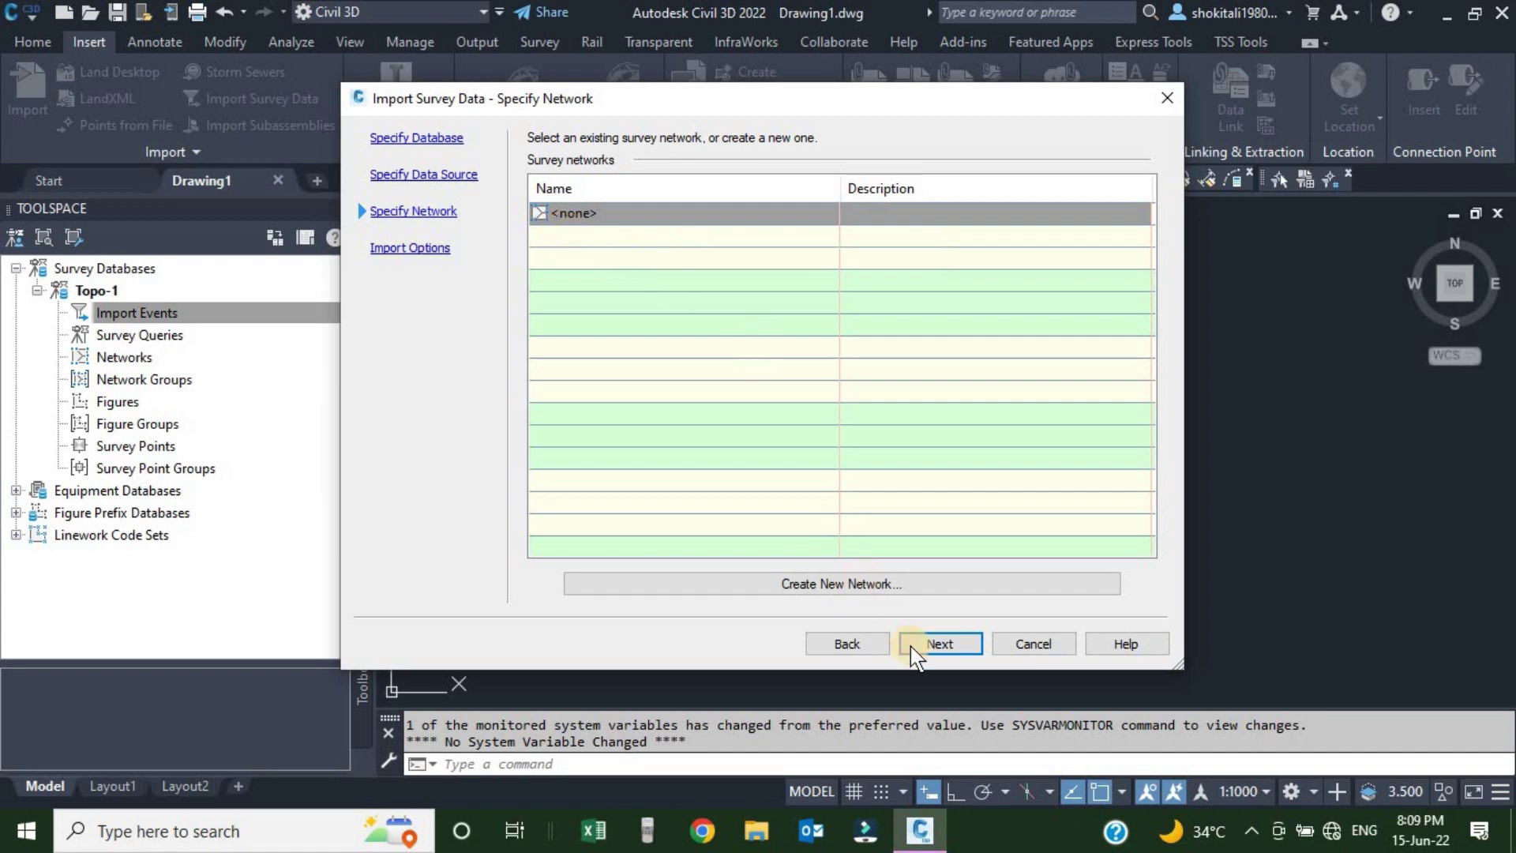
{"action": "left_click", "coordinate": [938, 641]}
{"action": "left_click", "coordinate": [957, 638]}
{"action": "left_click", "coordinate": [940, 646]}
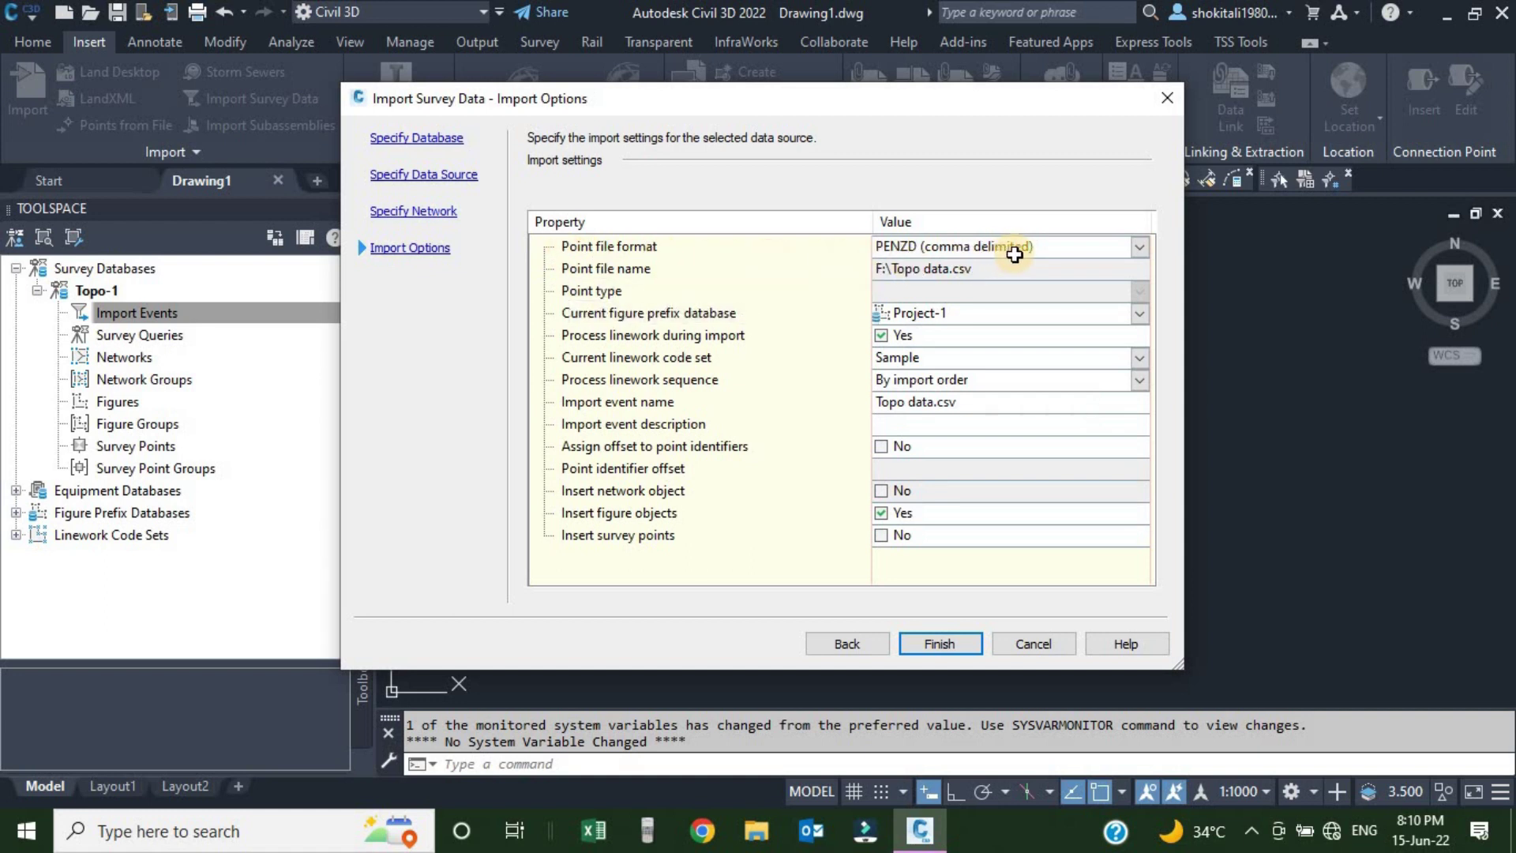
- Import using PENZD format, Sample figure prefix database and Sample linework code set
{"action": "left_click", "coordinate": [1134, 249]}
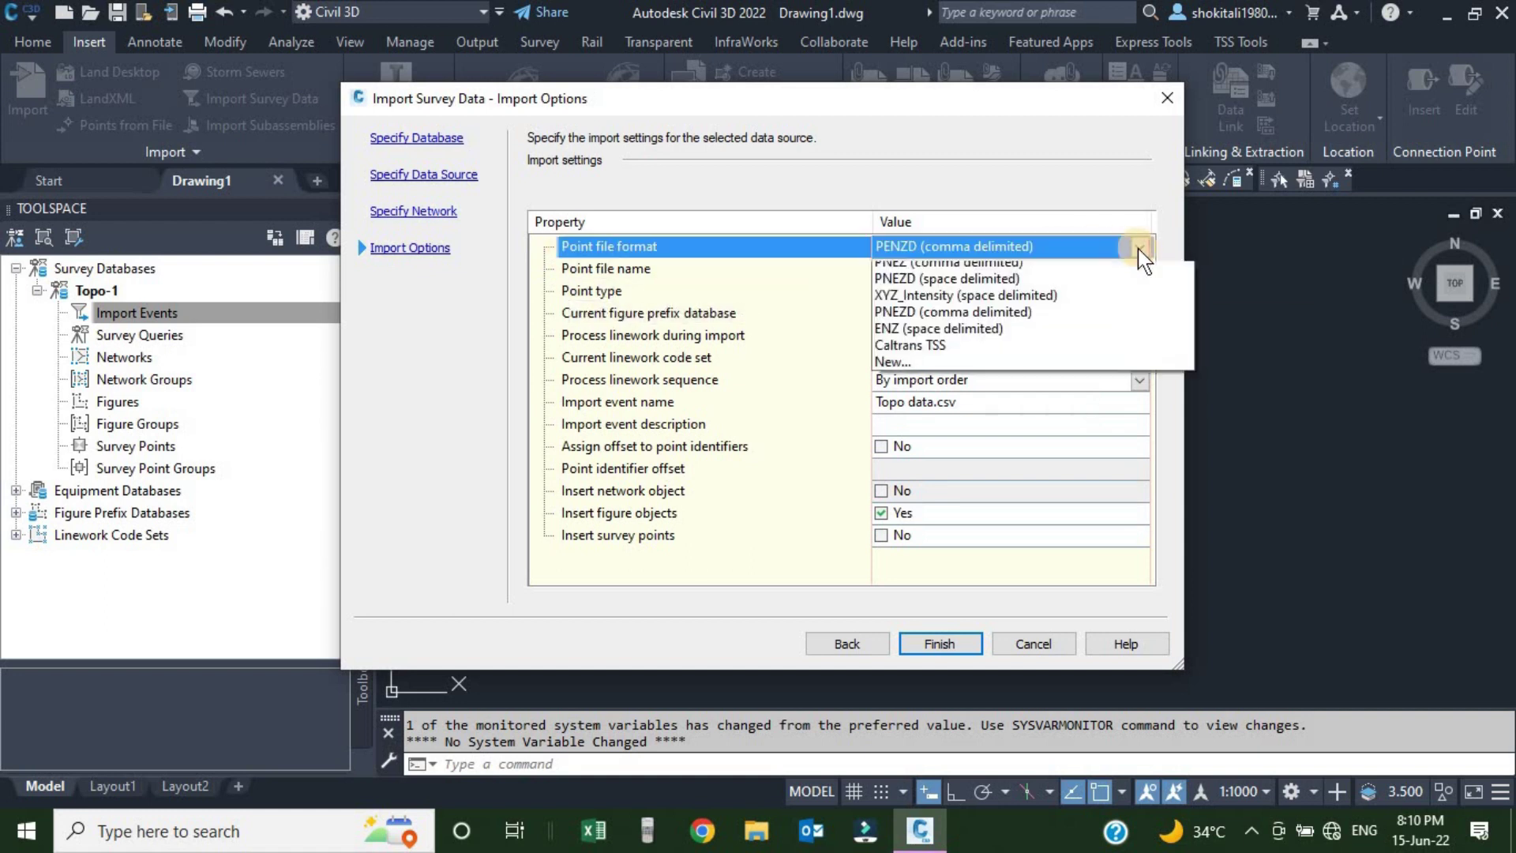
{"action": "left_click", "coordinate": [998, 246]}
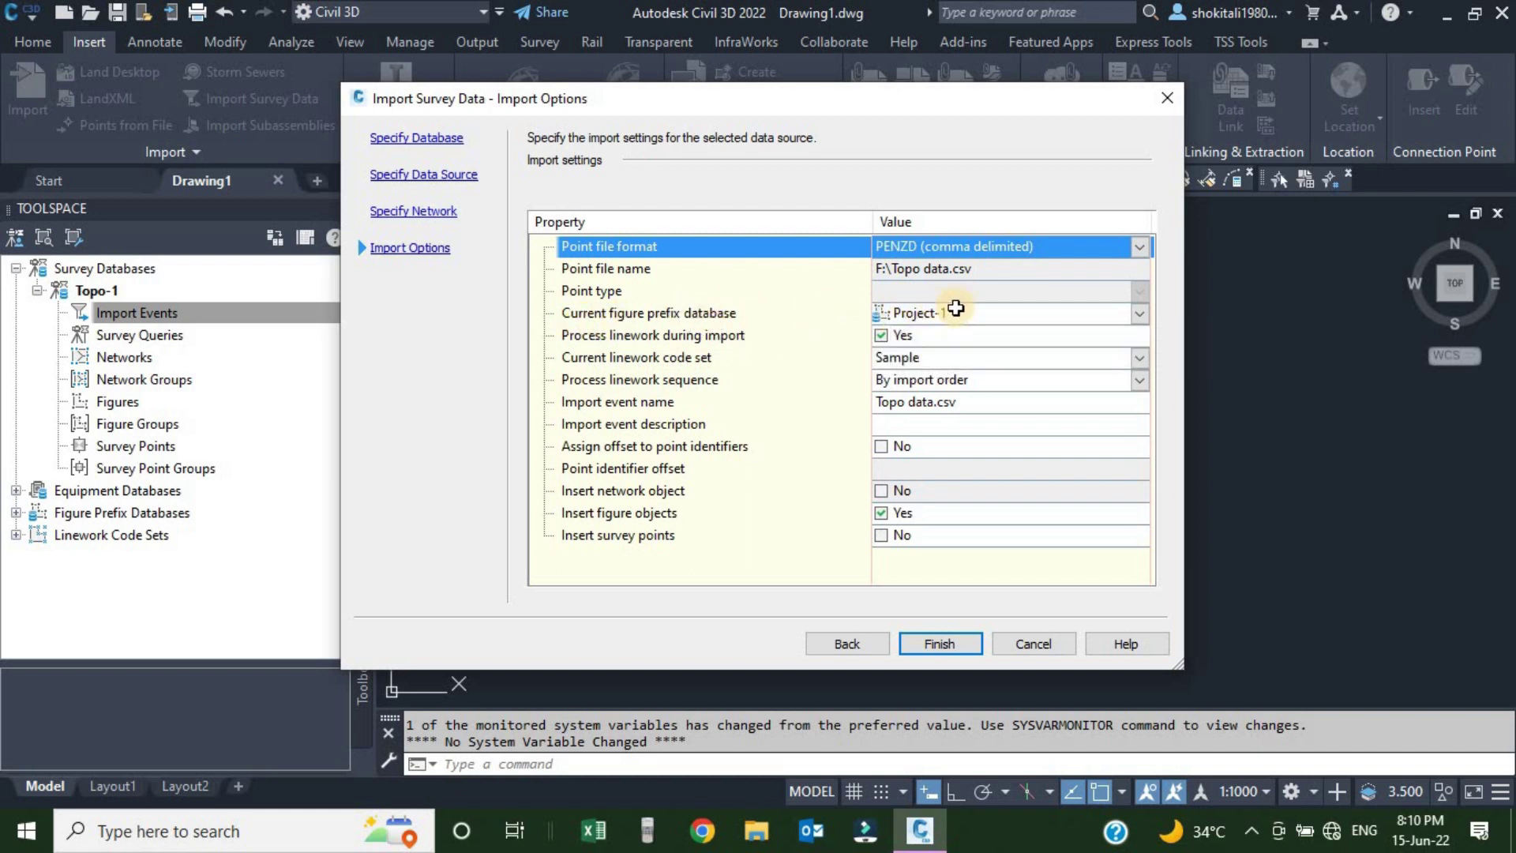
{"action": "left_click", "coordinate": [1138, 313]}
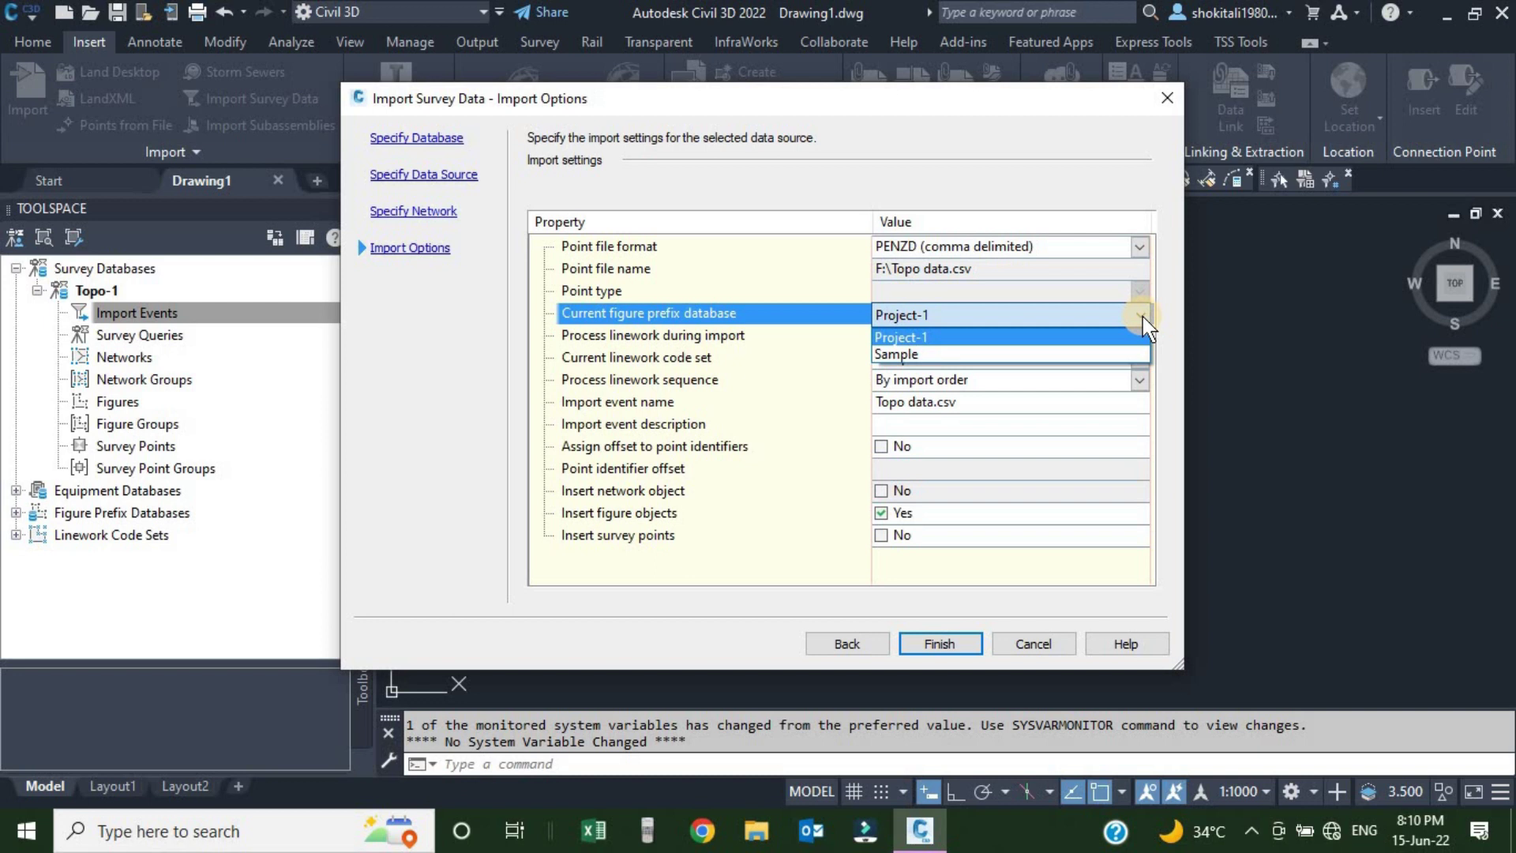
{"action": "left_click", "coordinate": [897, 354]}
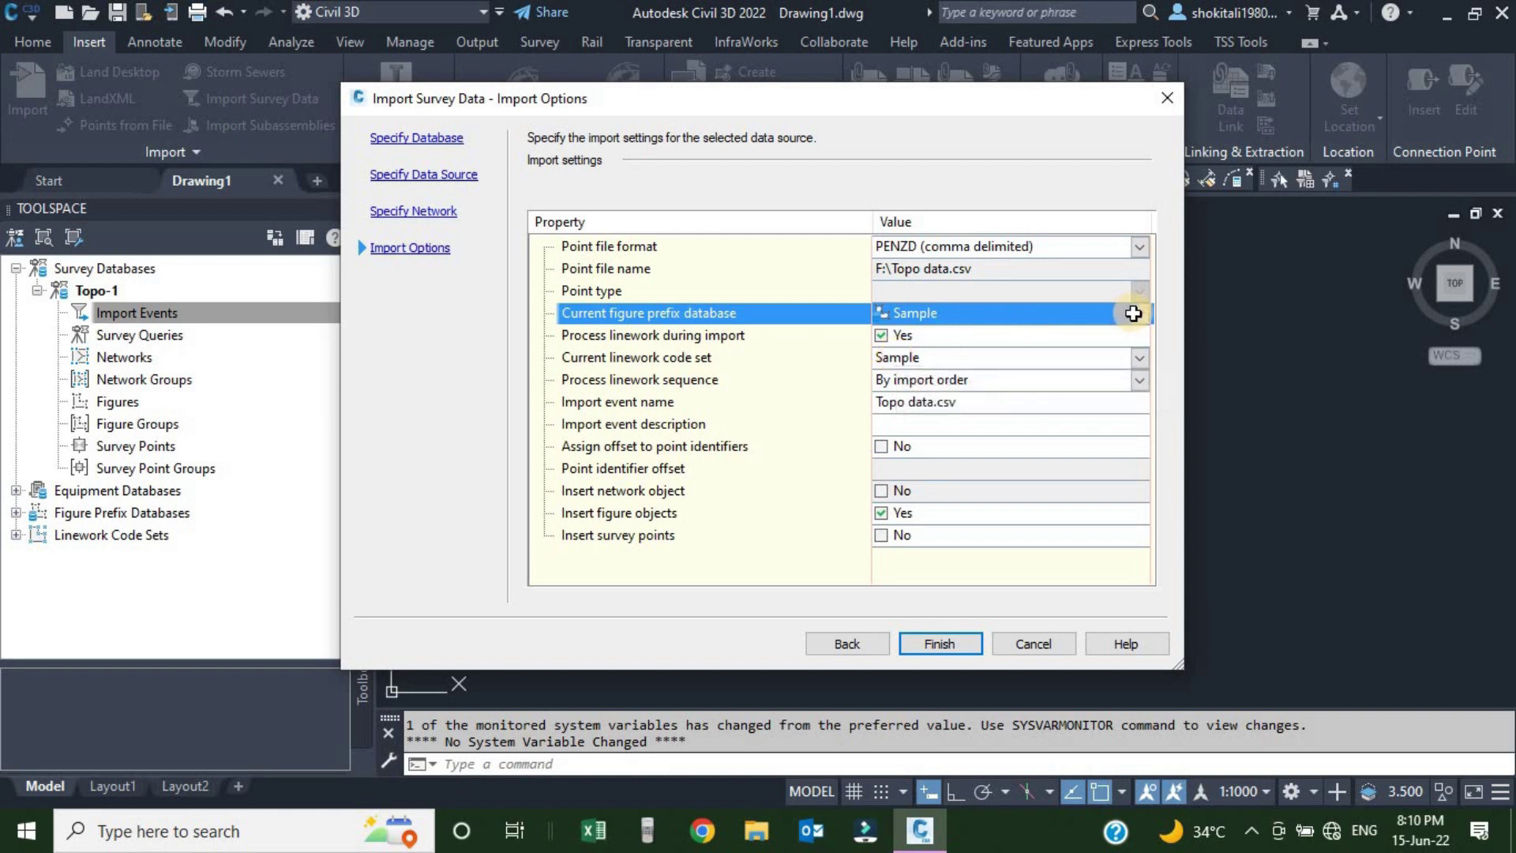
{"action": "left_click", "coordinate": [1034, 316]}
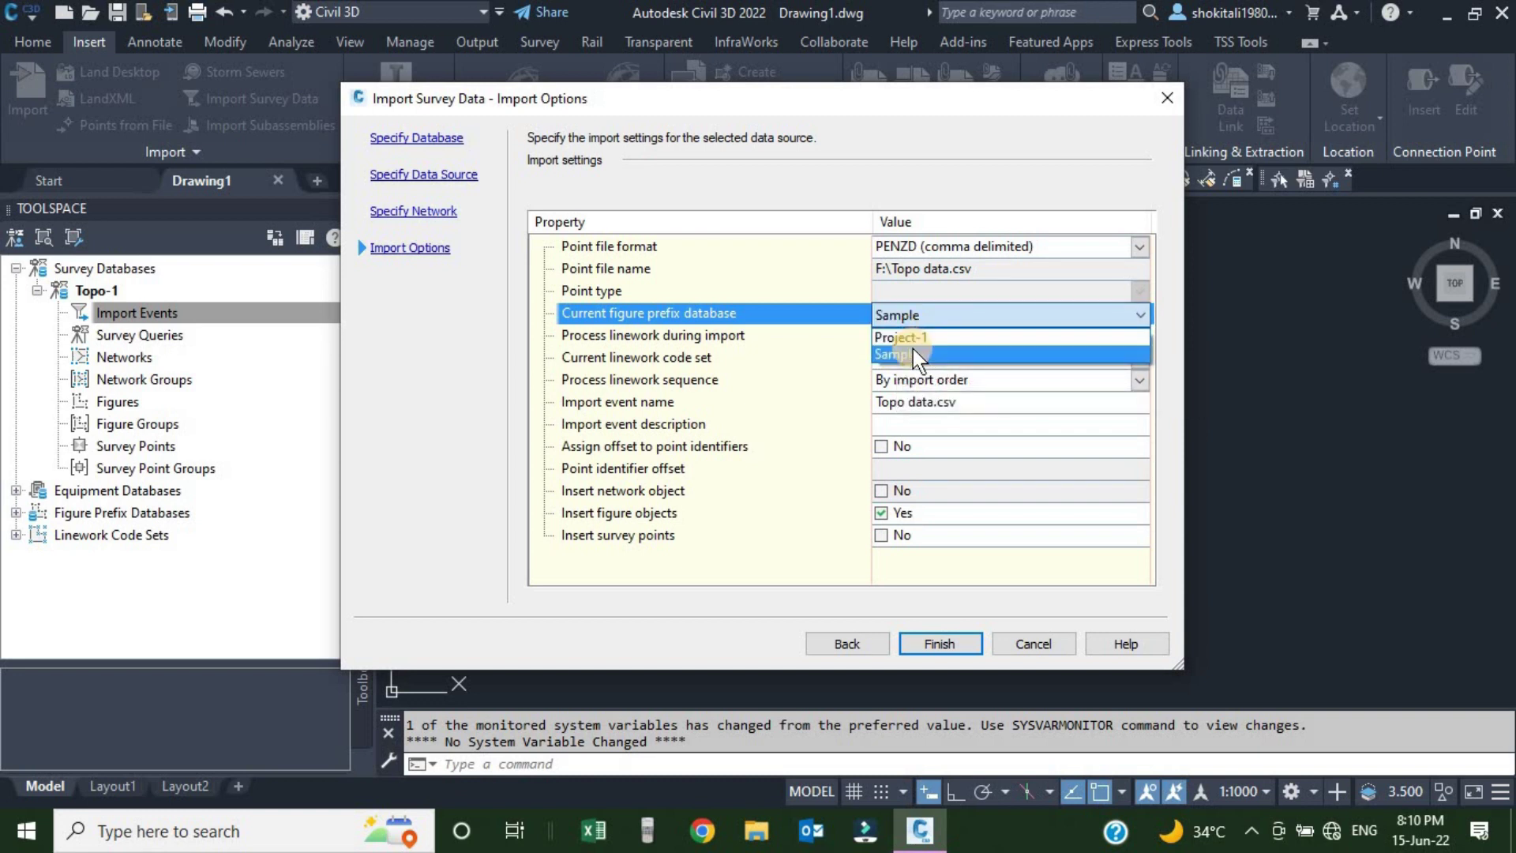
{"action": "left_click", "coordinate": [912, 353]}
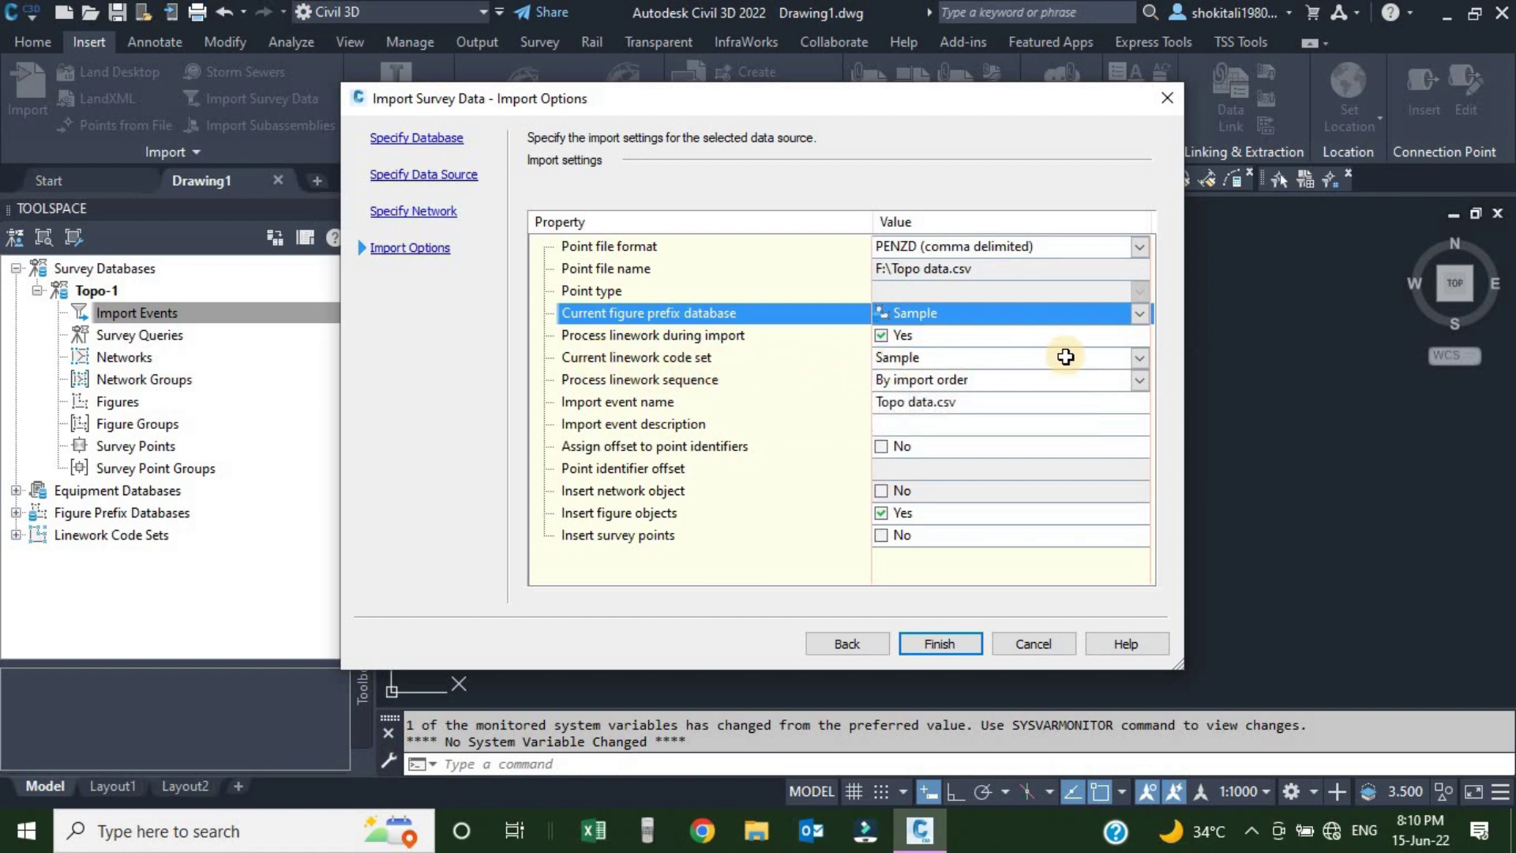
{"action": "left_click", "coordinate": [1140, 361]}
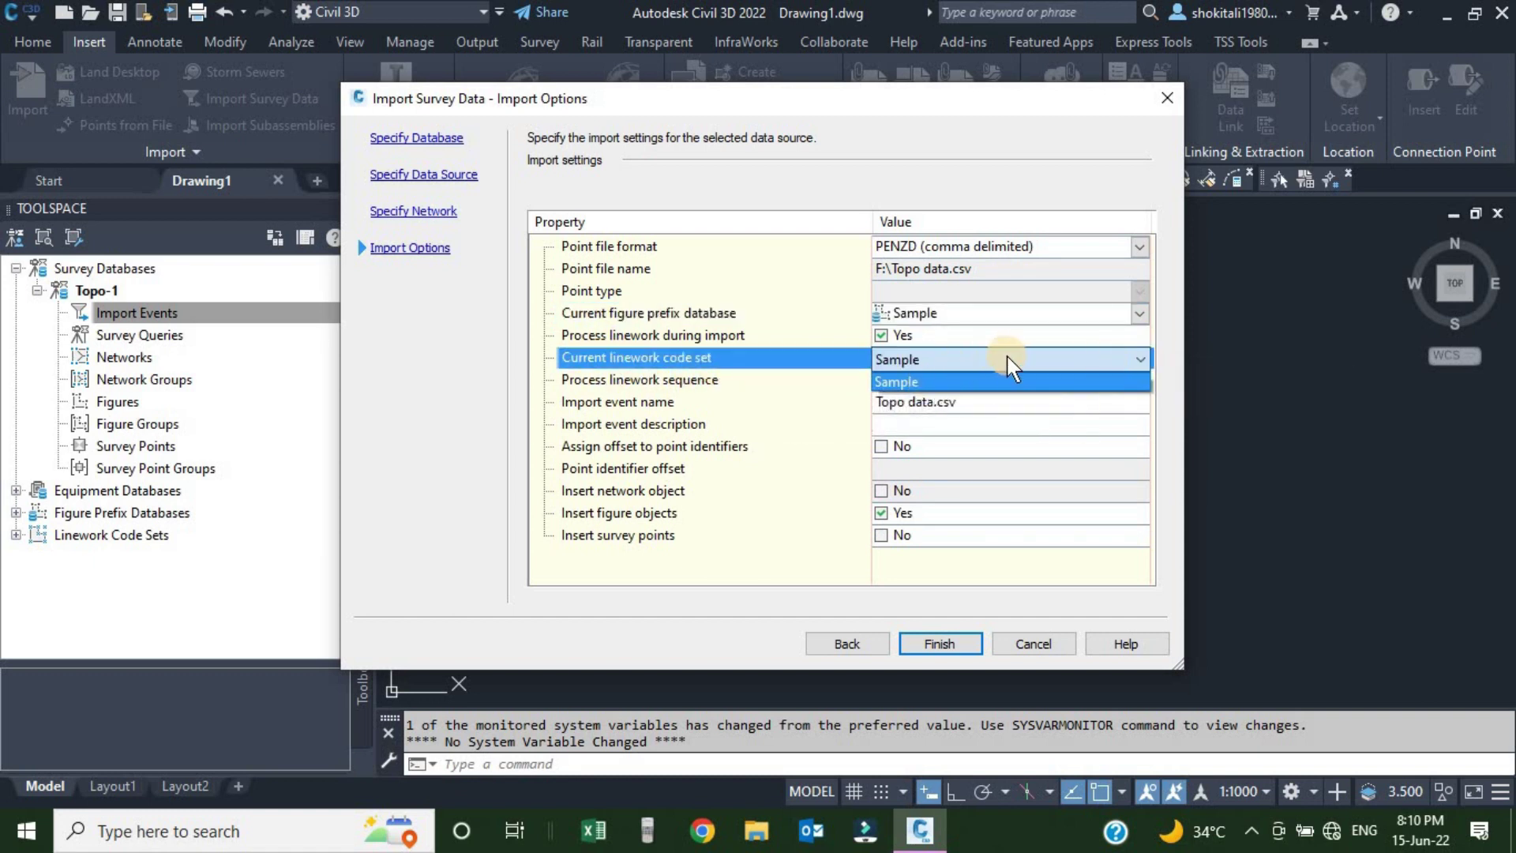
{"action": "left_click", "coordinate": [946, 383]}
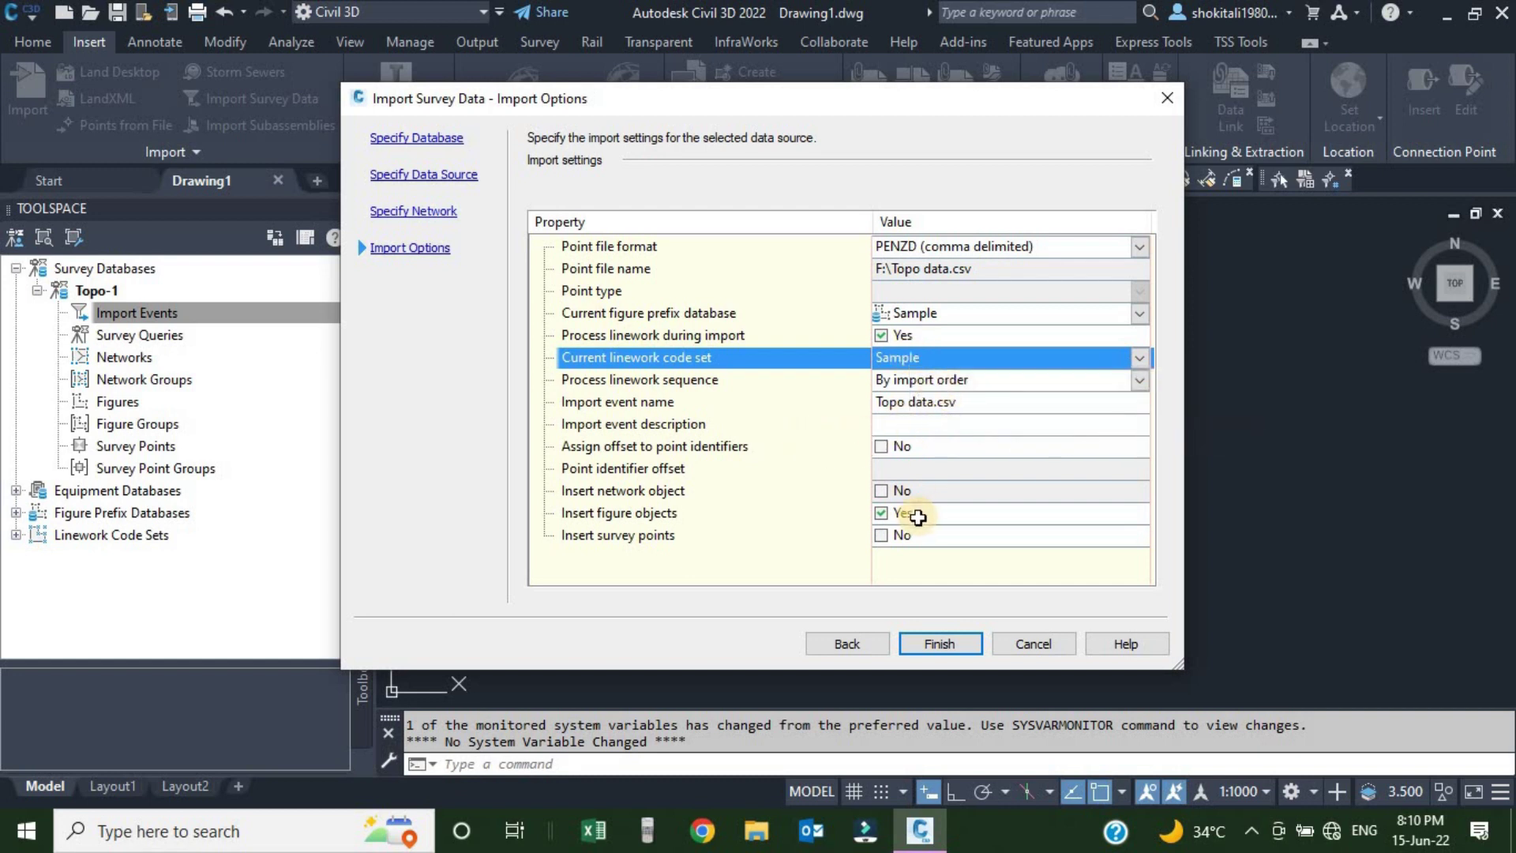
{"action": "left_click", "coordinate": [938, 645]}
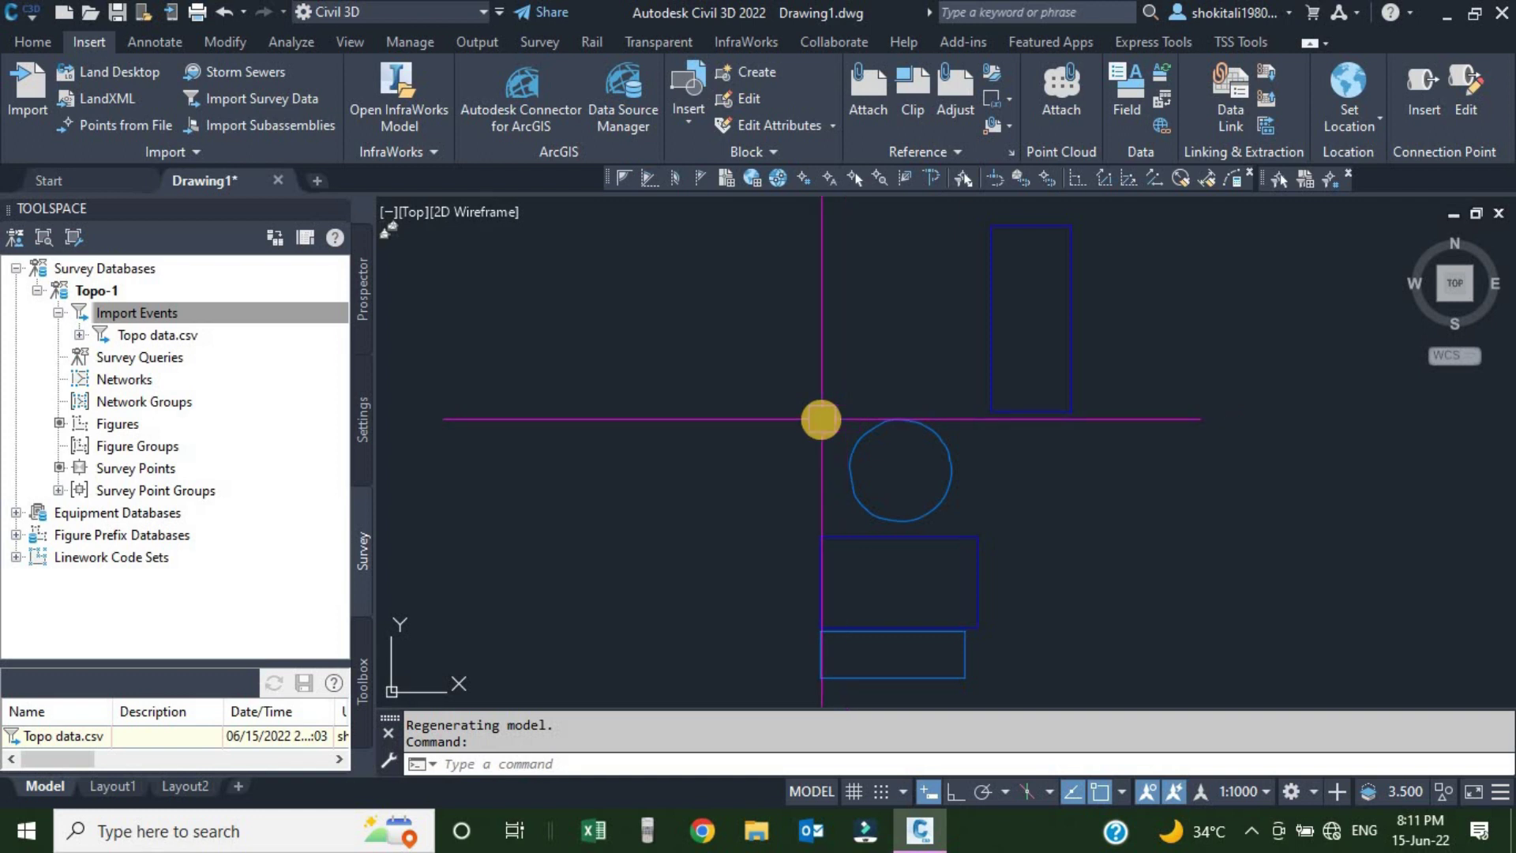
- View the imported circle and rectangle figures, then select Topo-1's Import Events
{"action": "scroll", "coordinate": [821, 419], "scroll_direction": "down", "scroll_amount": 2}
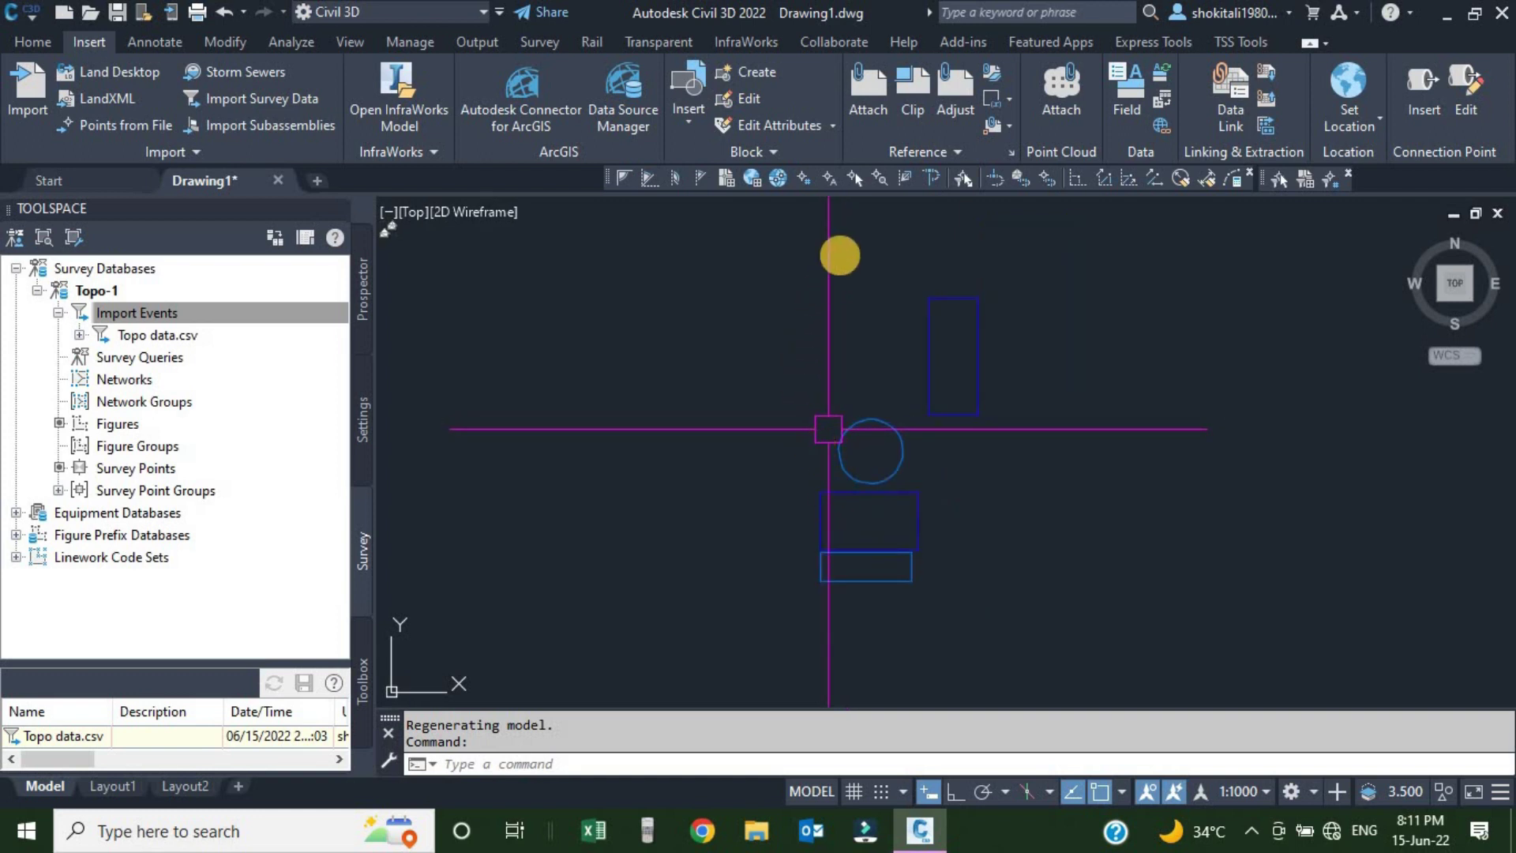
{"action": "scroll", "coordinate": [799, 335], "scroll_direction": "up", "scroll_amount": 1}
{"action": "scroll", "coordinate": [679, 416], "scroll_direction": "down", "scroll_amount": 1}
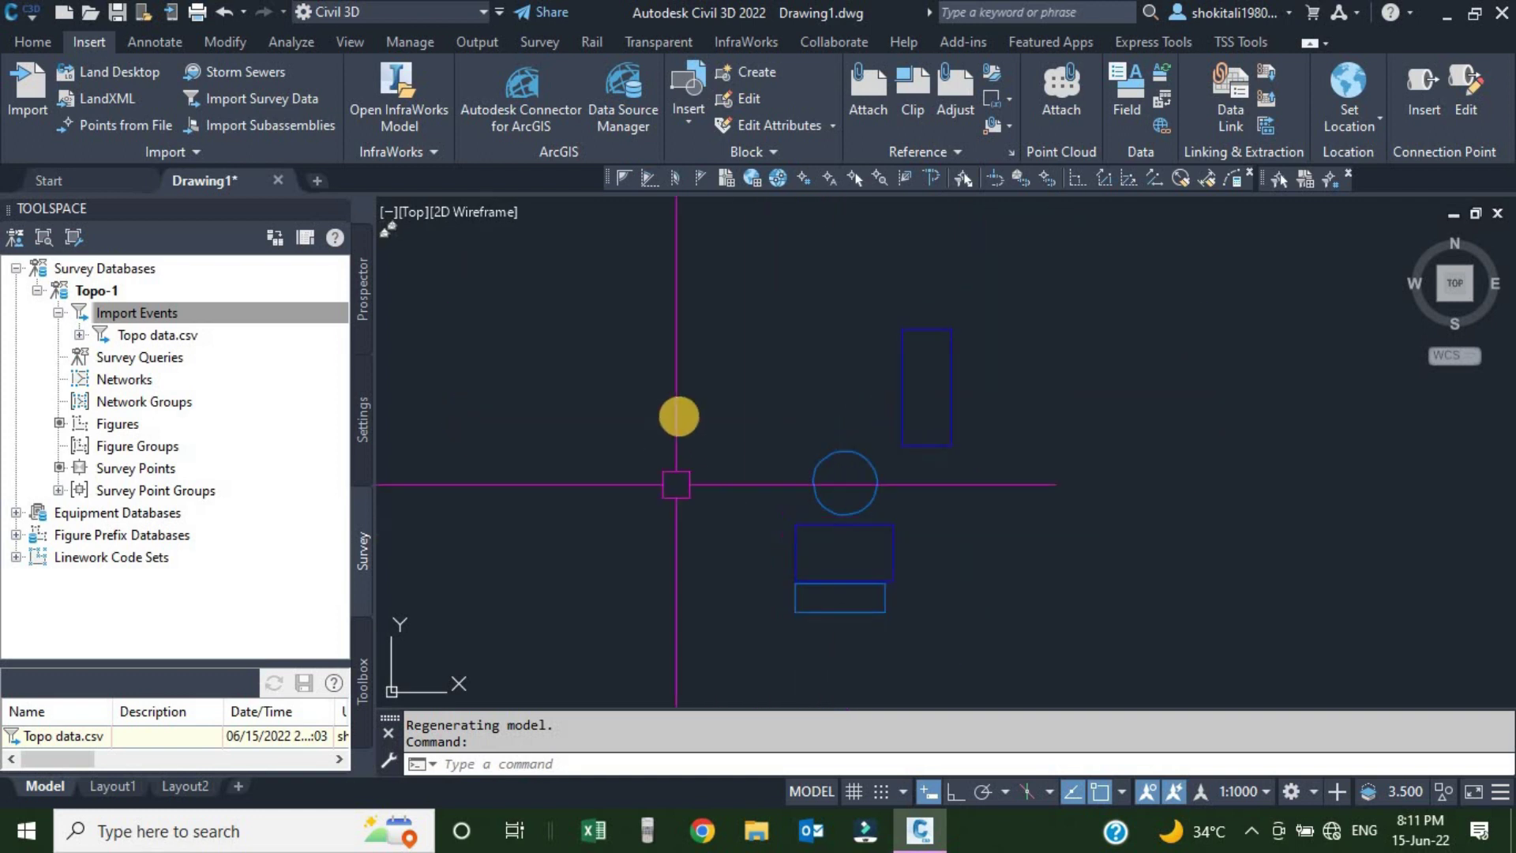
{"action": "left_click", "coordinate": [161, 312]}
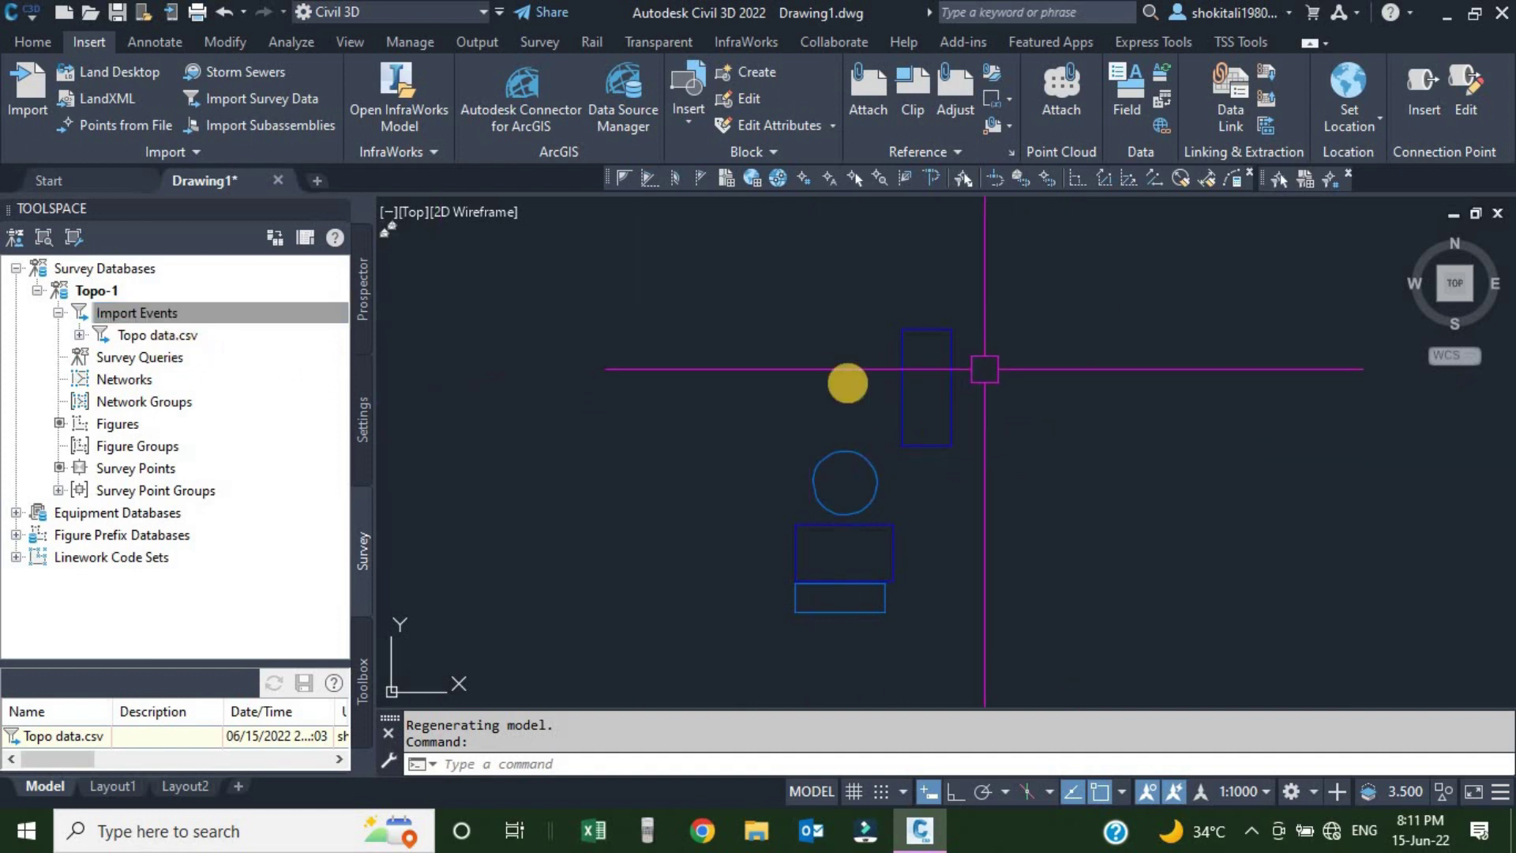
- Insert the Topo data.csv import event's survey points into the drawing
{"action": "right_click", "coordinate": [153, 334]}
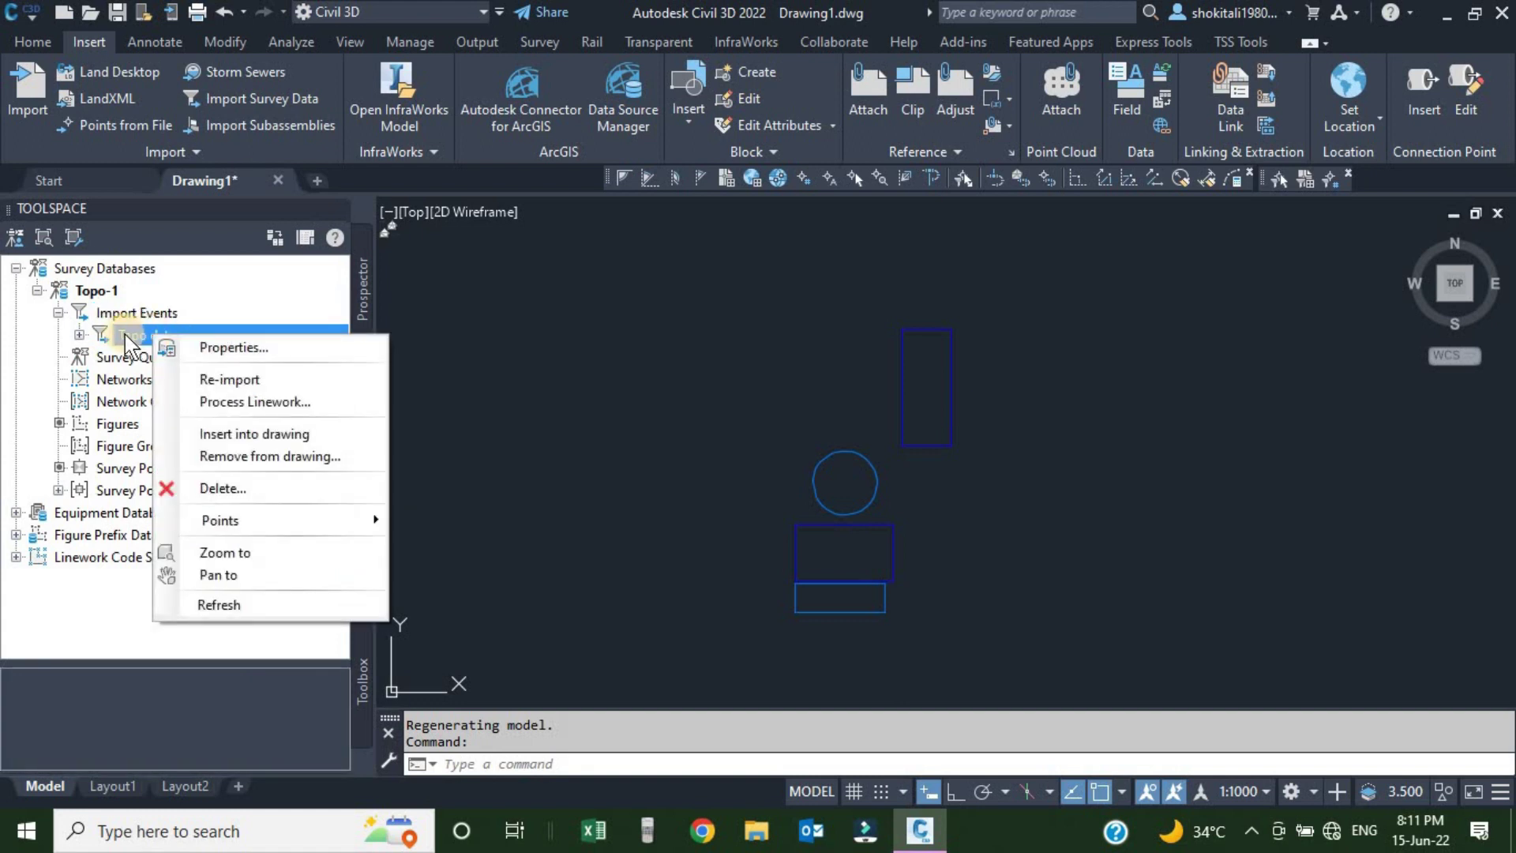
{"action": "left_click", "coordinate": [234, 434]}
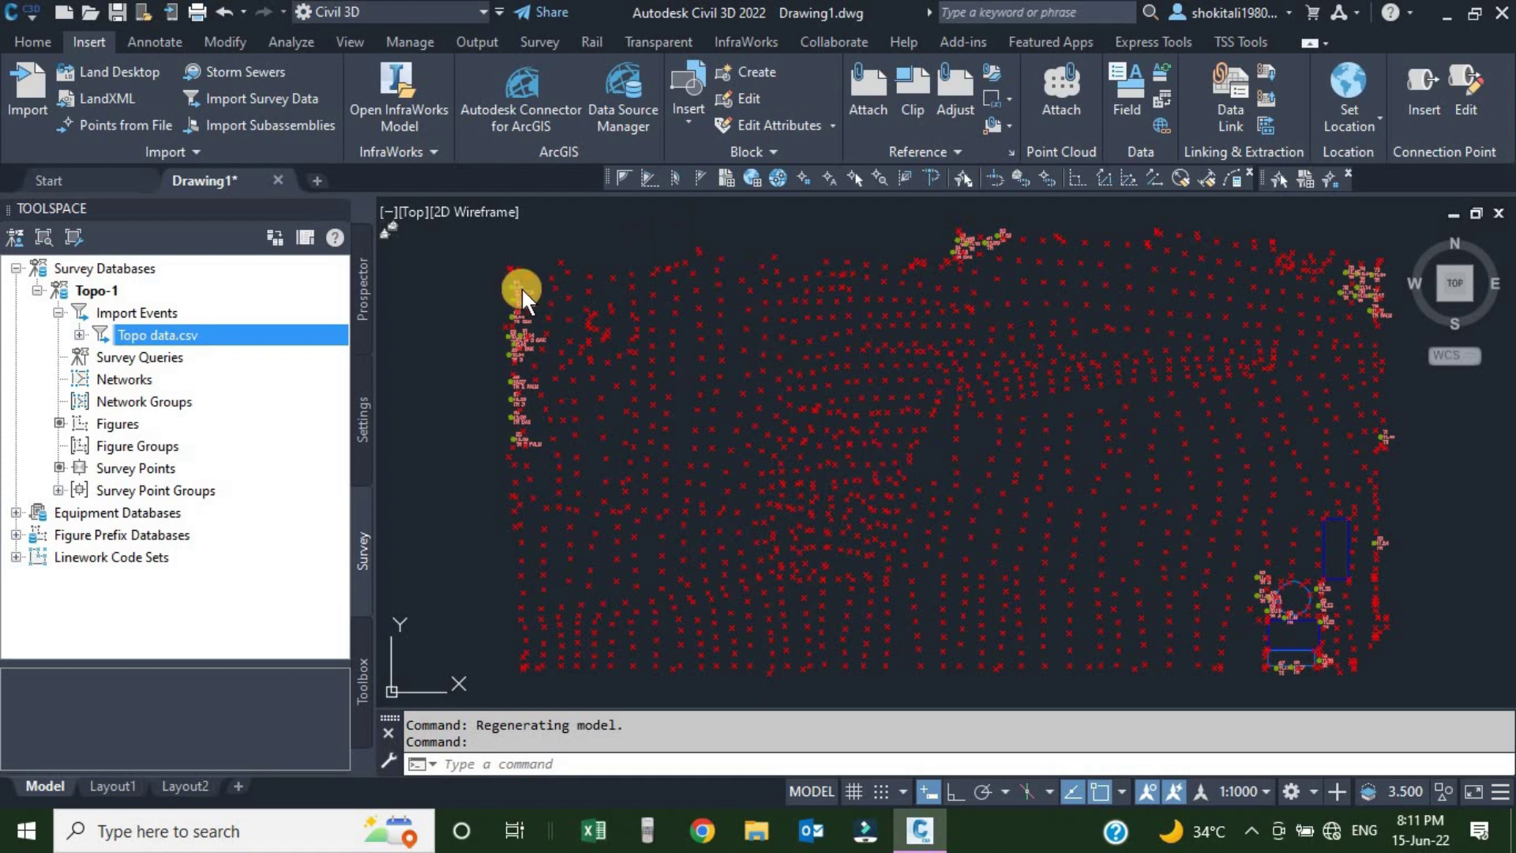
{"action": "left_click", "coordinate": [608, 233]}
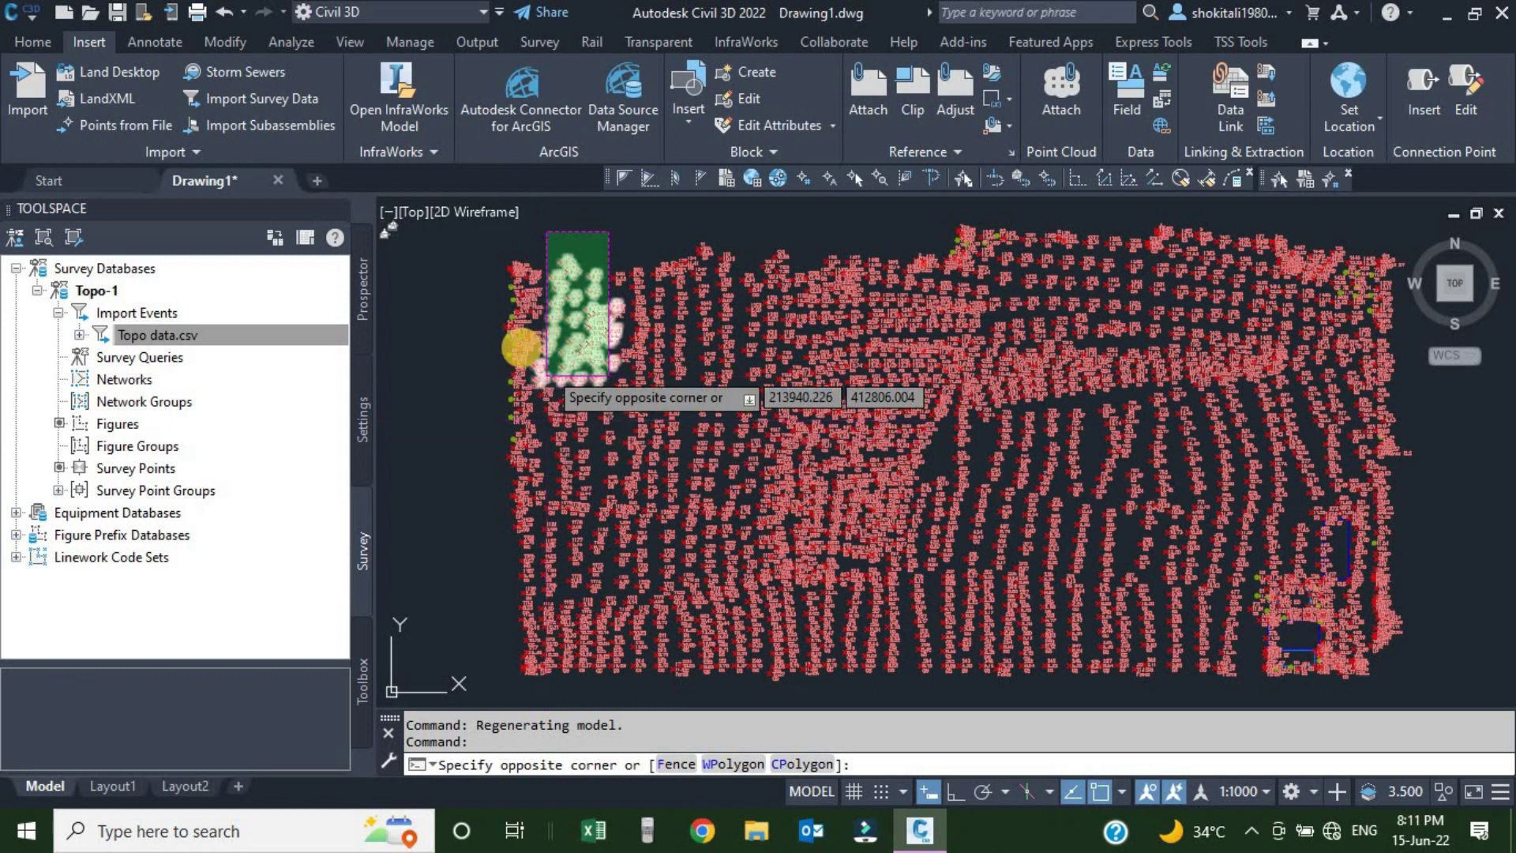
{"action": "key", "text": "Escape"}
{"action": "scroll", "coordinate": [501, 376], "scroll_direction": "up", "scroll_amount": 10}
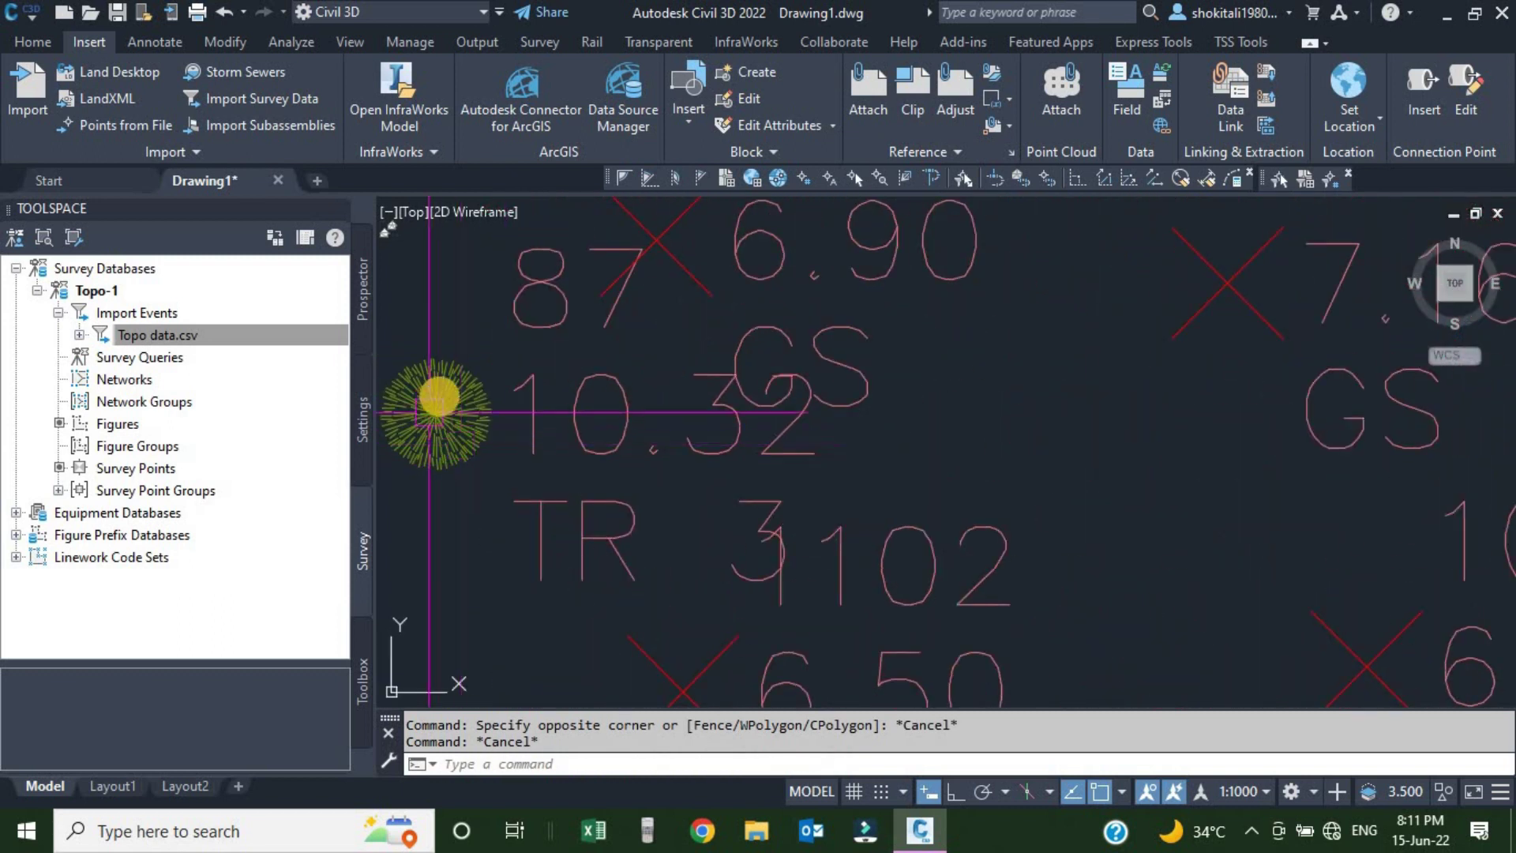
{"action": "scroll", "coordinate": [429, 412], "scroll_direction": "down", "scroll_amount": 2}
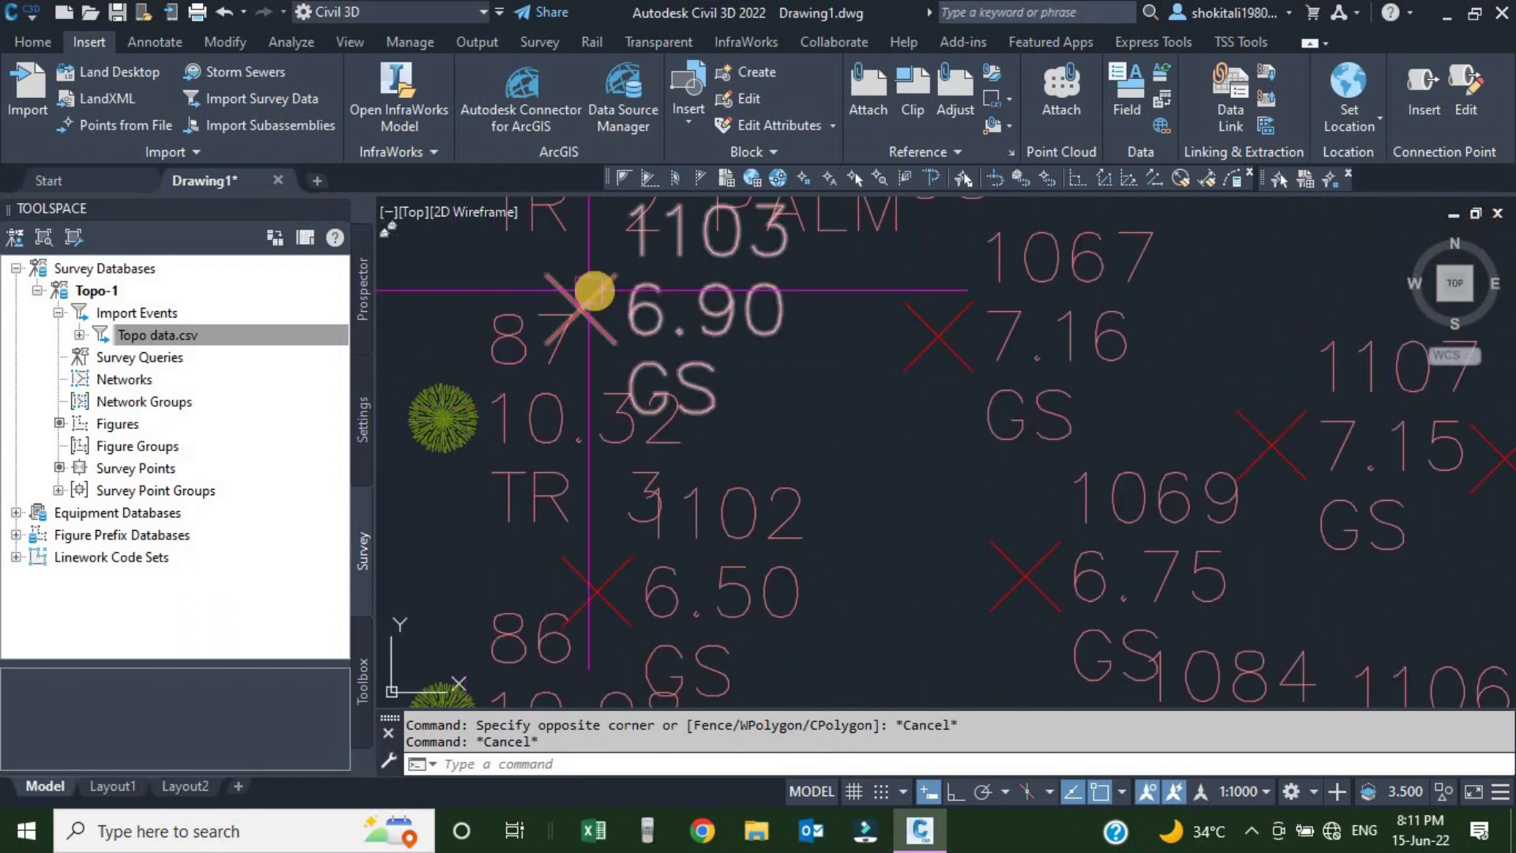
{"action": "scroll", "coordinate": [594, 308], "scroll_direction": "down", "scroll_amount": 8}
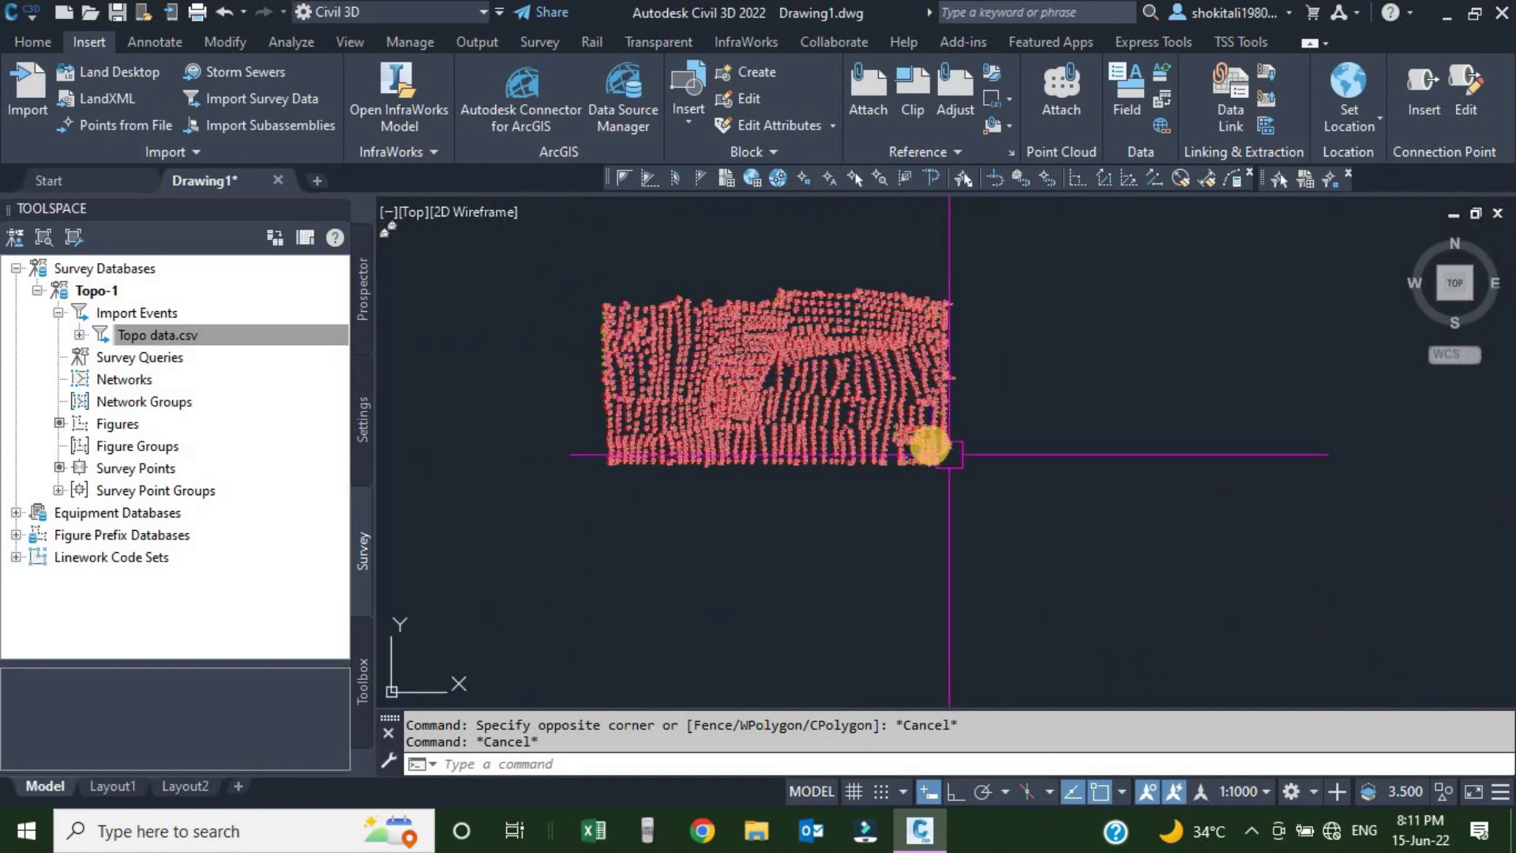
{"action": "scroll", "coordinate": [930, 446], "scroll_direction": "up", "scroll_amount": 6}
{"action": "scroll", "coordinate": [878, 437], "scroll_direction": "down", "scroll_amount": 2}
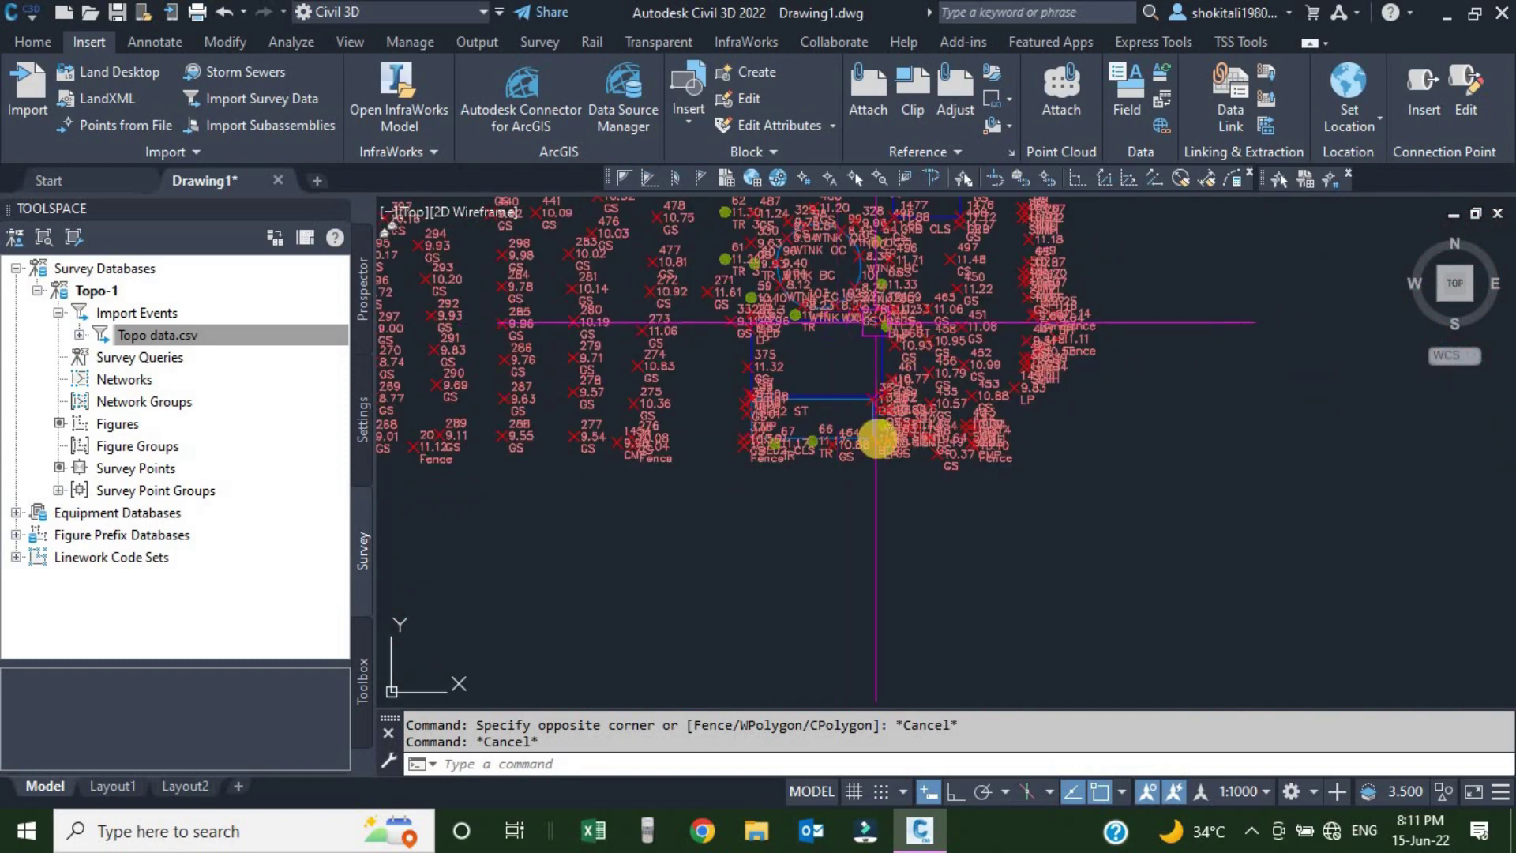
{"action": "scroll", "coordinate": [878, 436], "scroll_direction": "down", "scroll_amount": 4}
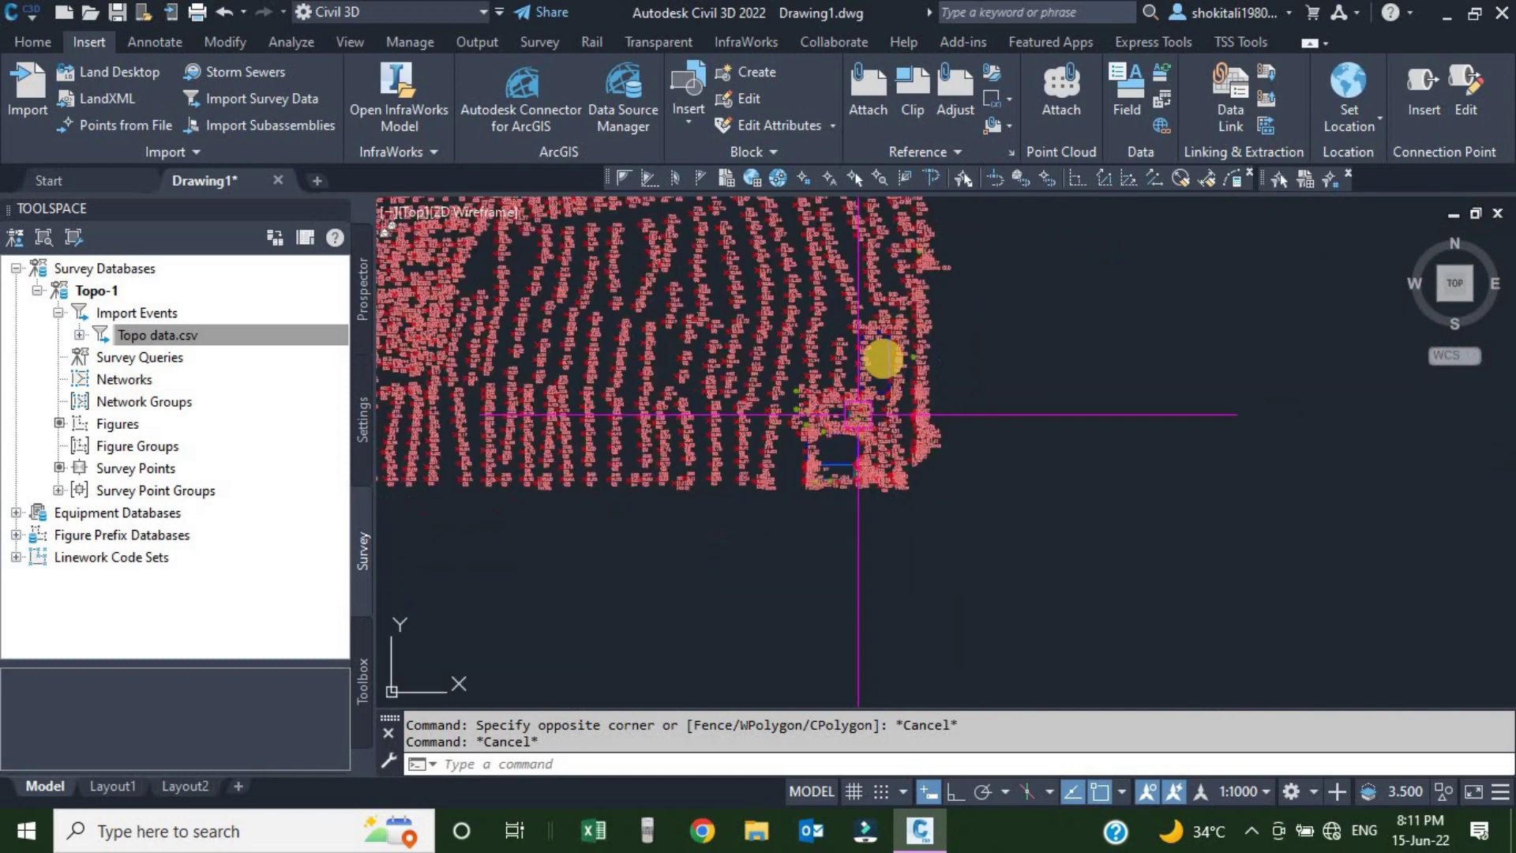
{"action": "scroll", "coordinate": [858, 414], "scroll_direction": "up", "scroll_amount": 6}
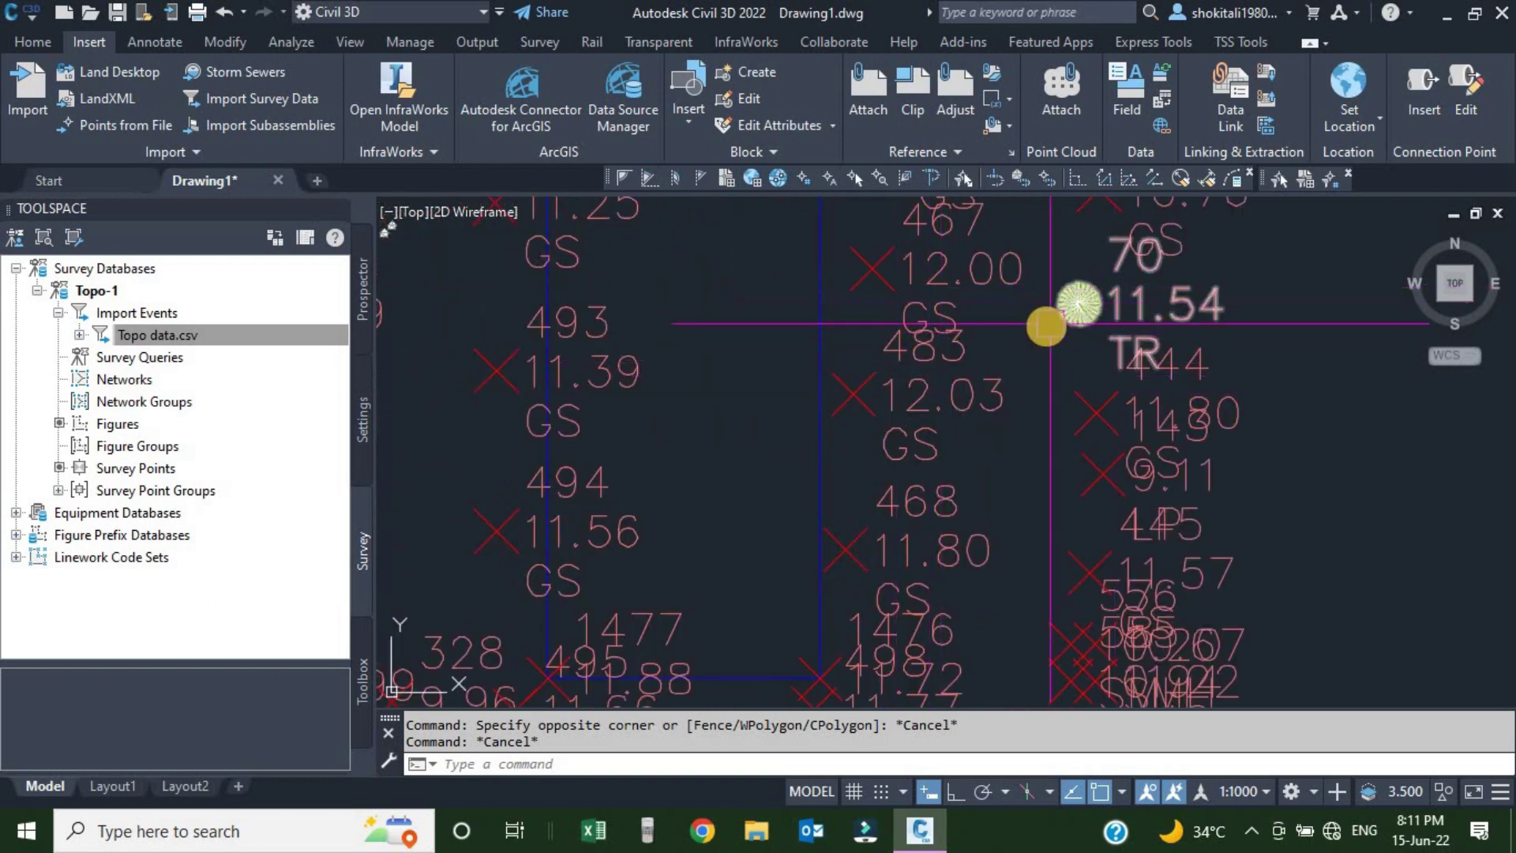
{"action": "scroll", "coordinate": [1050, 322], "scroll_direction": "down", "scroll_amount": 6}
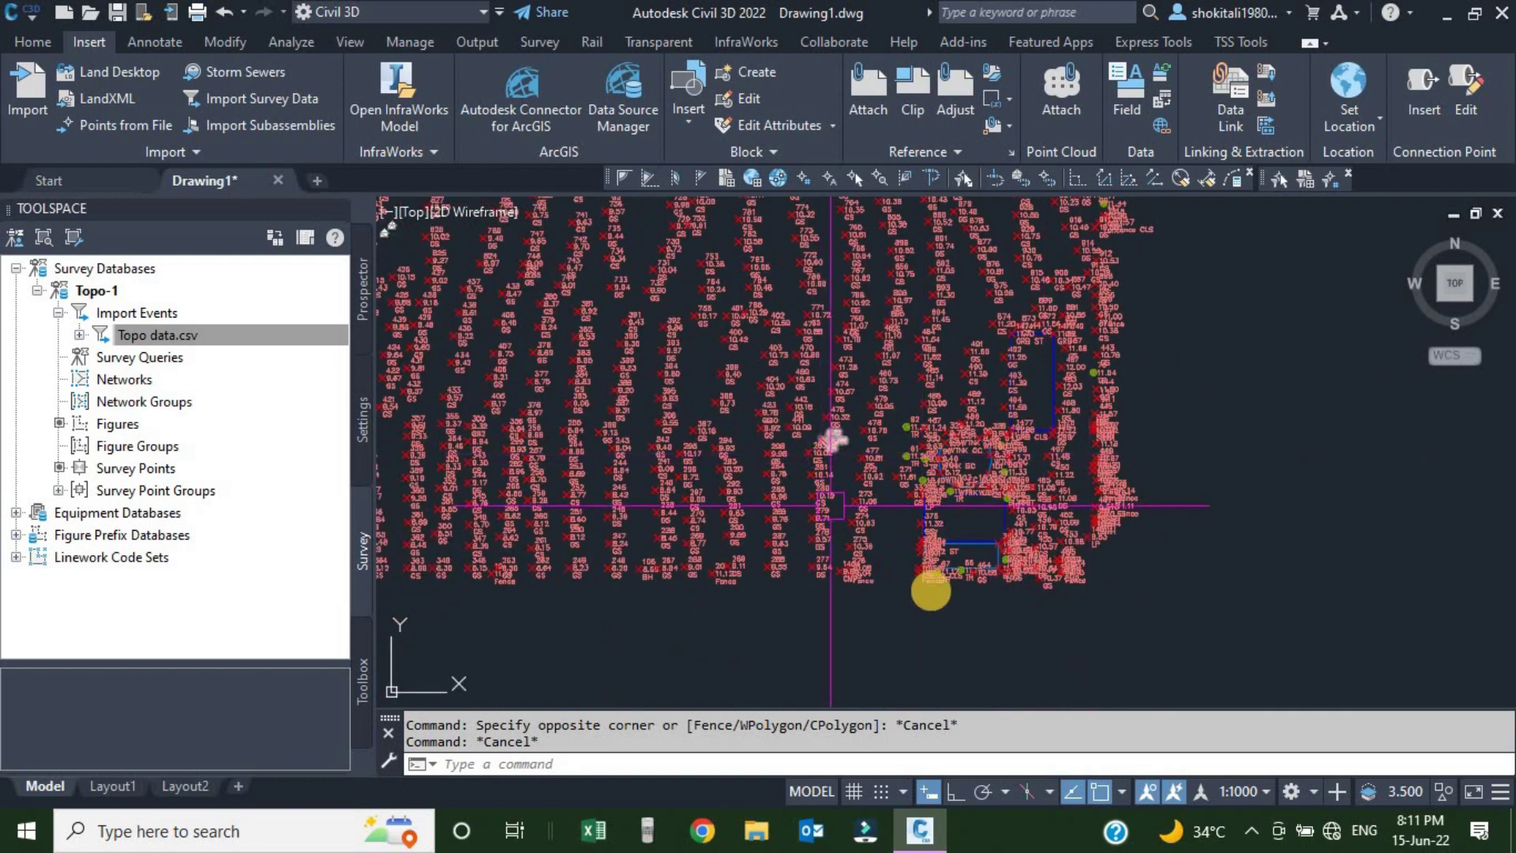
{"action": "scroll", "coordinate": [913, 423], "scroll_direction": "up", "scroll_amount": 6}
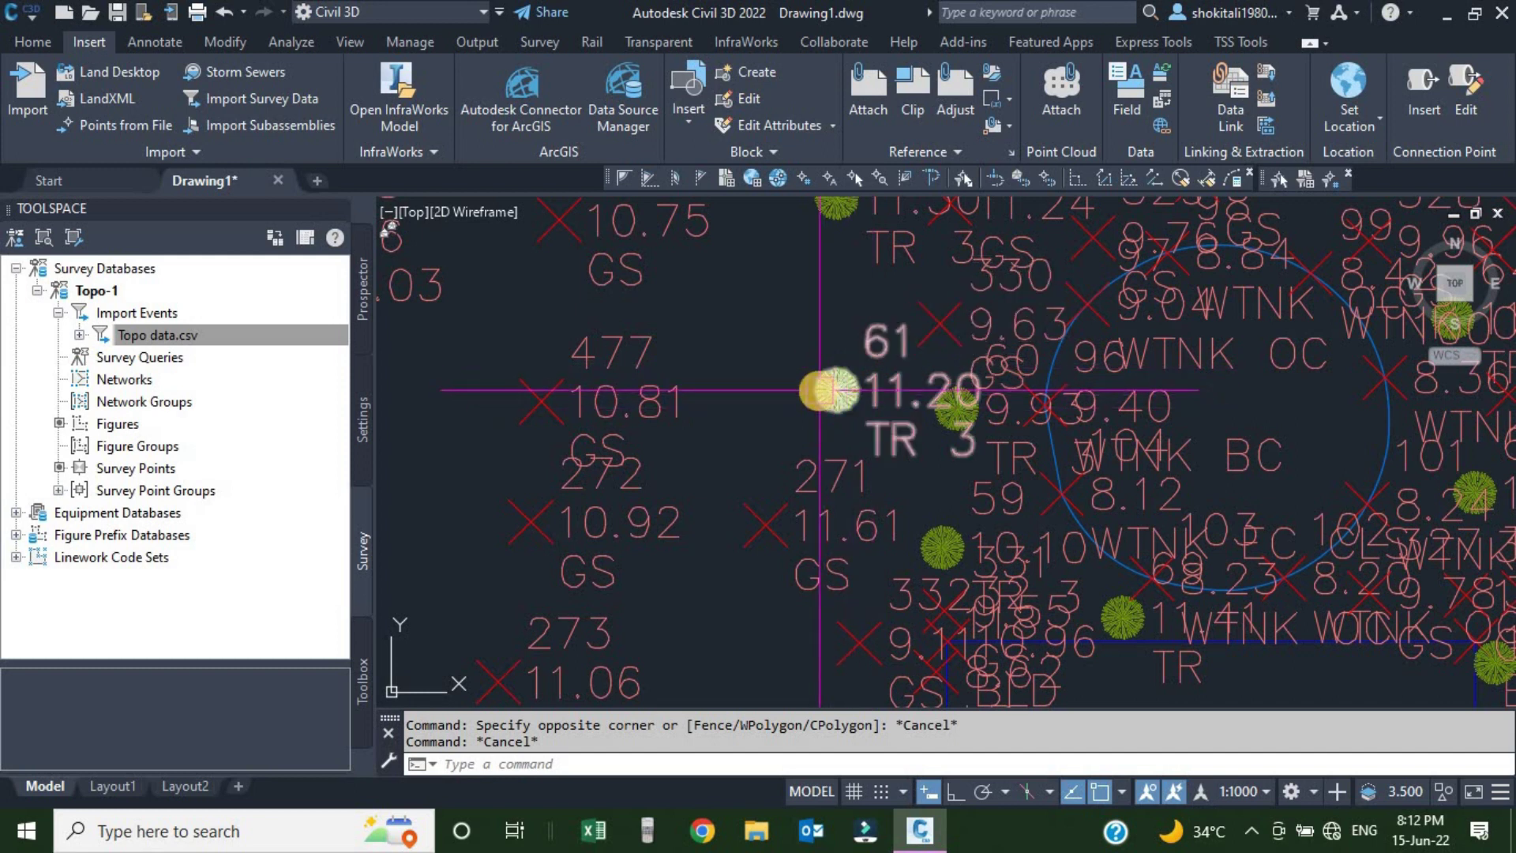
{"action": "scroll", "coordinate": [859, 397], "scroll_direction": "down", "scroll_amount": 5}
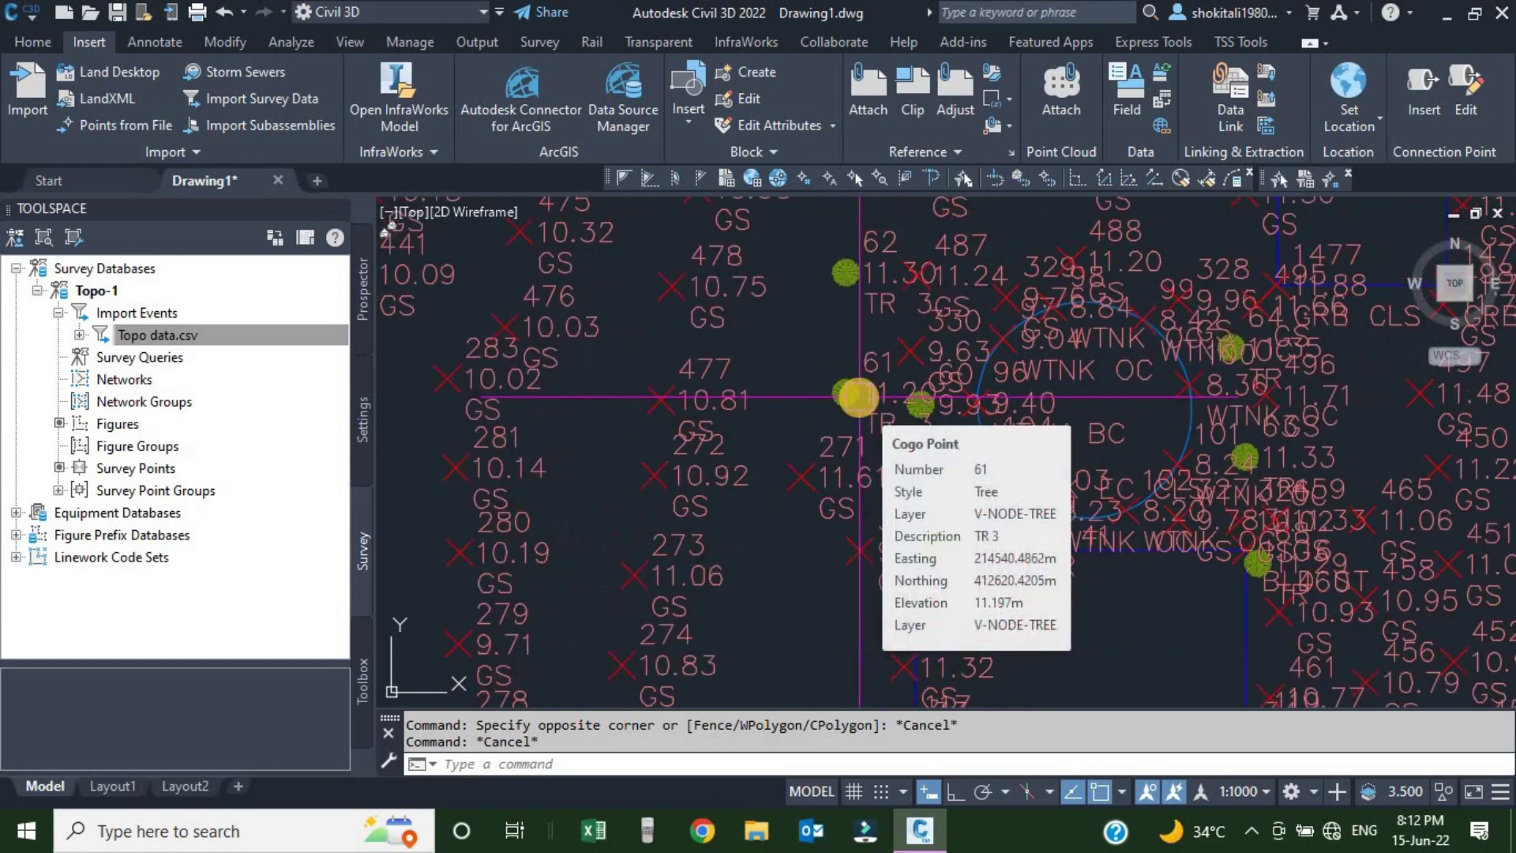
{"action": "scroll", "coordinate": [904, 384], "scroll_direction": "up", "scroll_amount": 3}
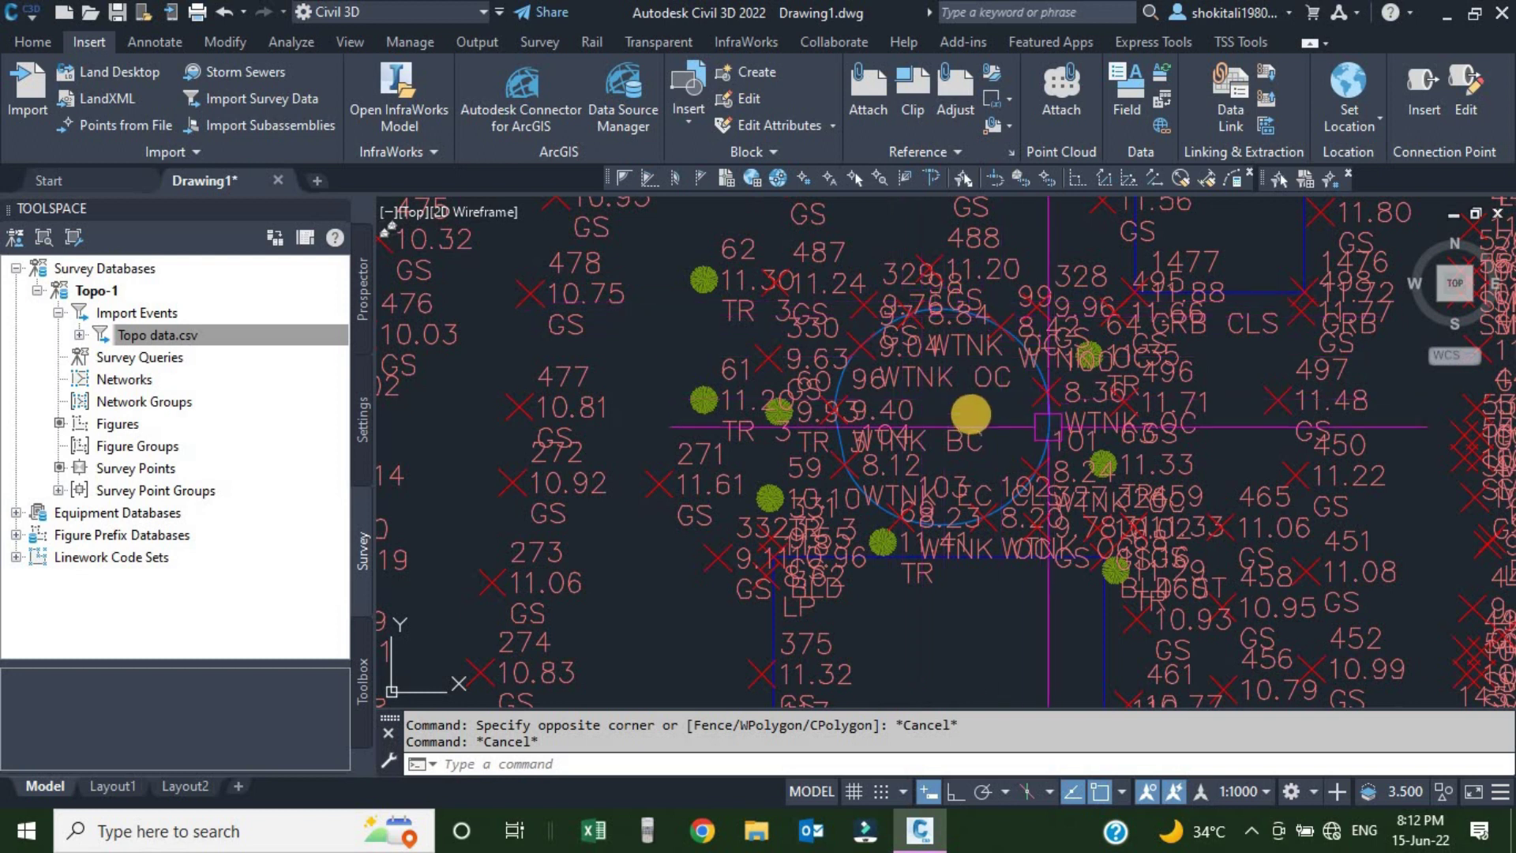
{"action": "scroll", "coordinate": [967, 400], "scroll_direction": "down", "scroll_amount": 4}
{"action": "scroll", "coordinate": [948, 456], "scroll_direction": "up", "scroll_amount": 4}
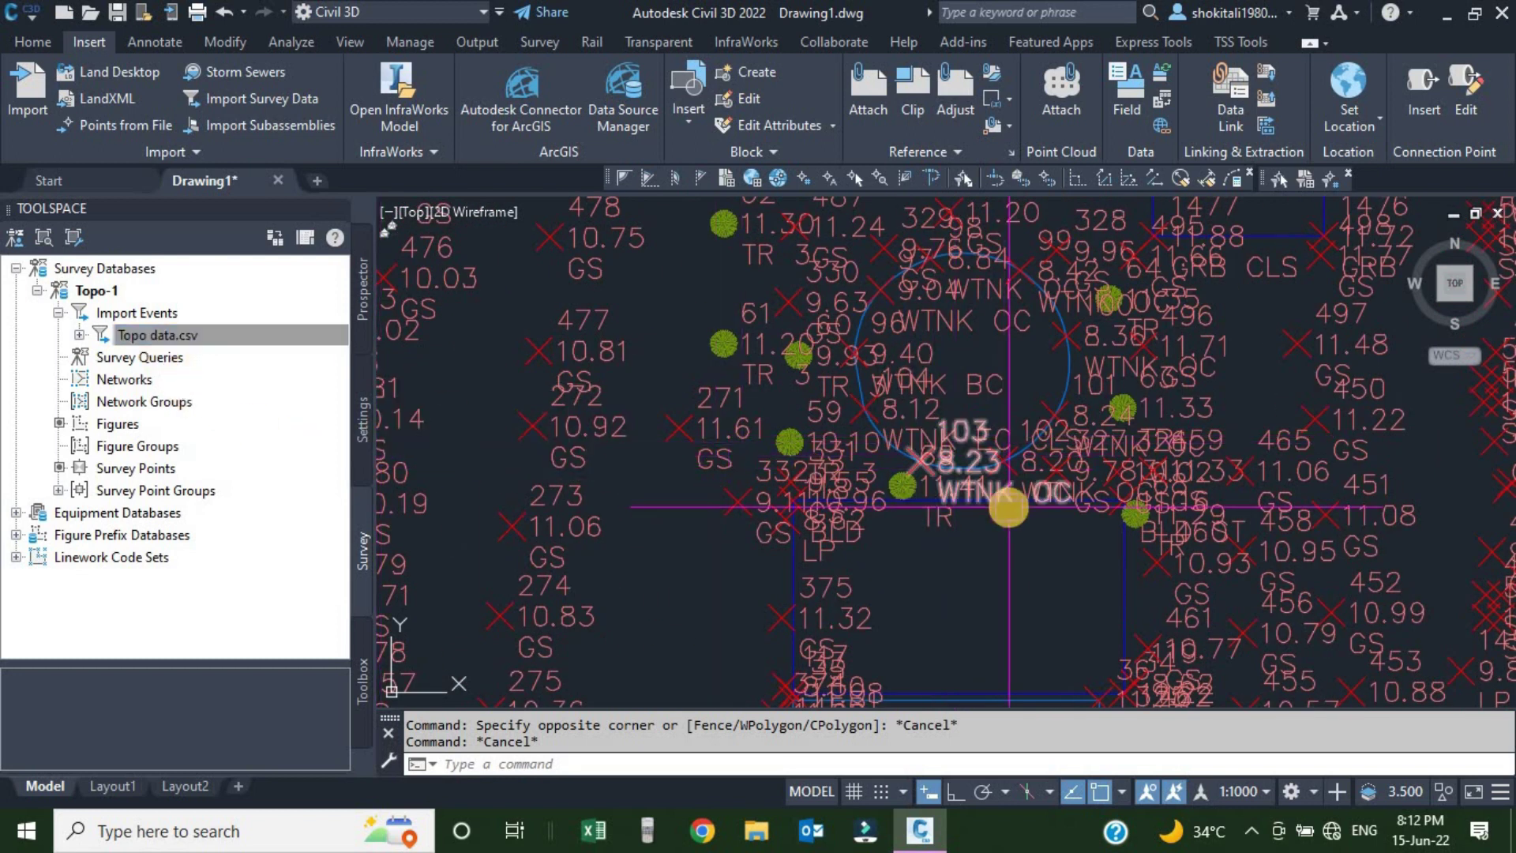
{"action": "scroll", "coordinate": [981, 507], "scroll_direction": "down", "scroll_amount": 4}
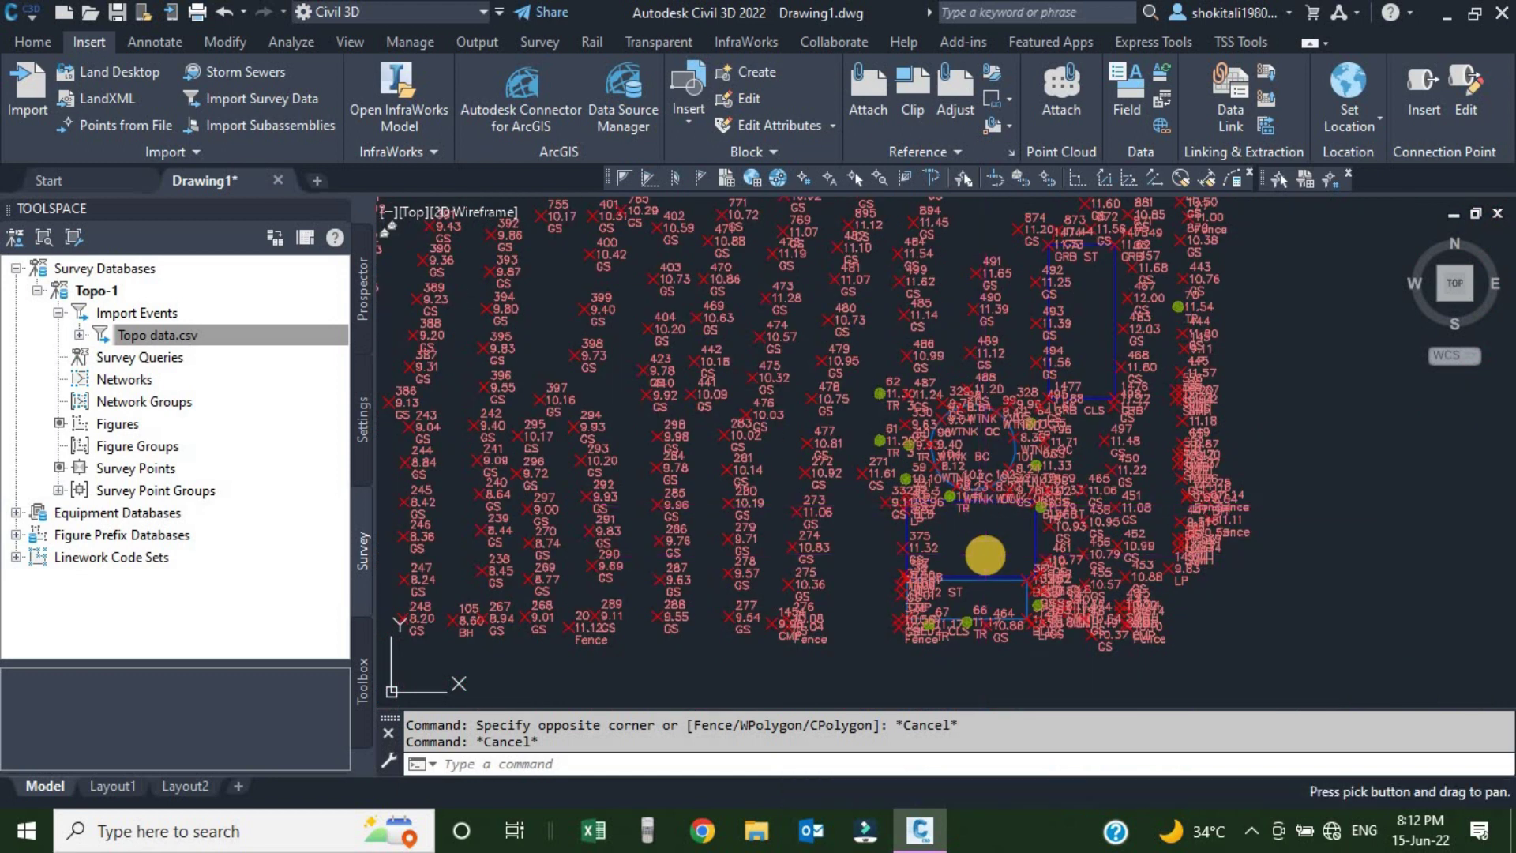
{"action": "scroll", "coordinate": [985, 555], "scroll_direction": "up", "scroll_amount": 4}
{"action": "scroll", "coordinate": [941, 406], "scroll_direction": "up", "scroll_amount": 6}
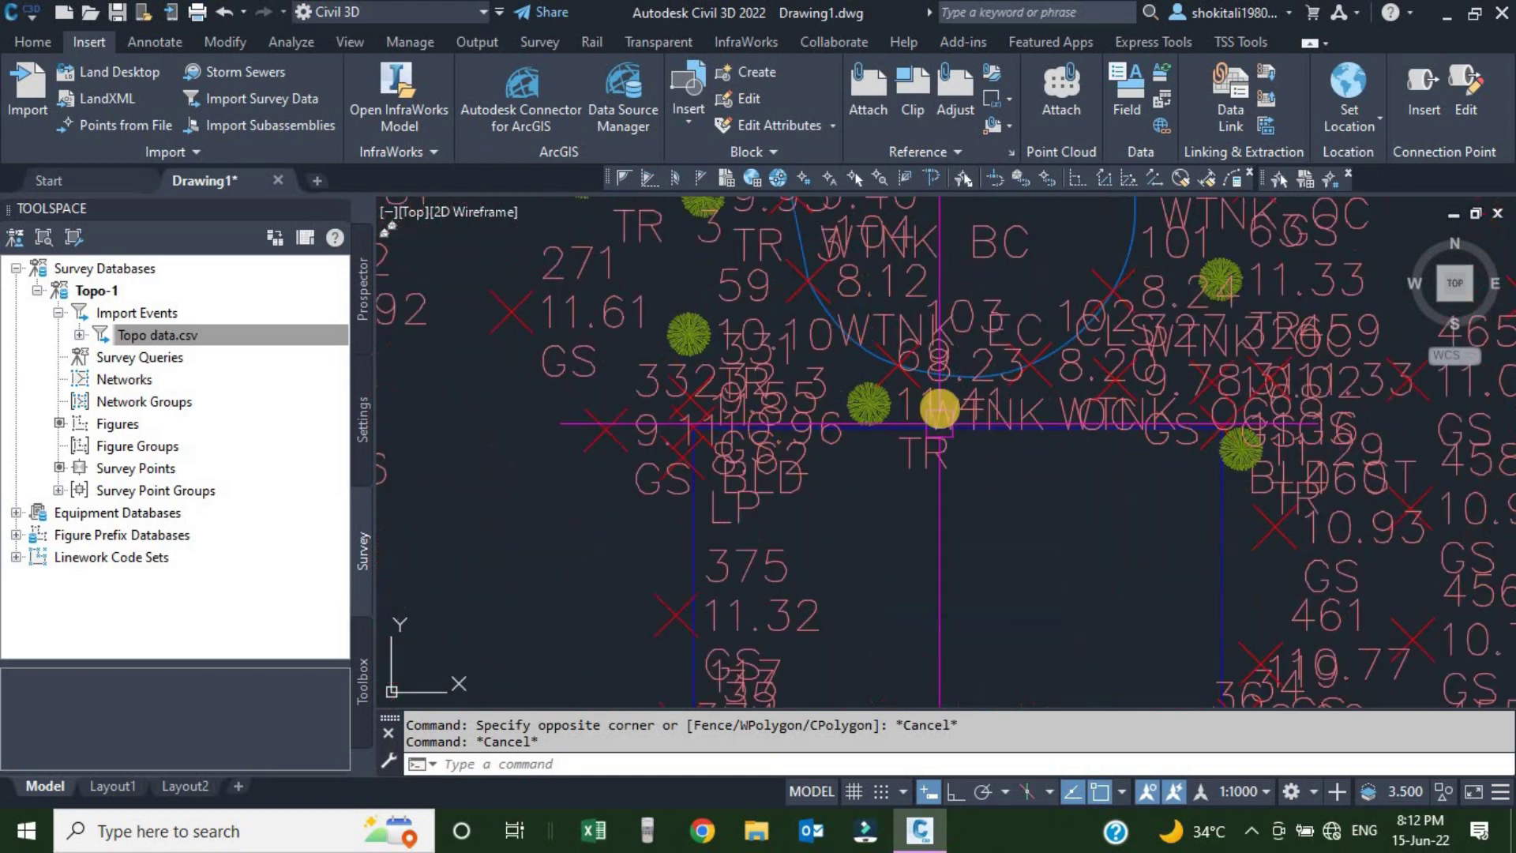
{"action": "scroll", "coordinate": [700, 360], "scroll_direction": "up", "scroll_amount": 2}
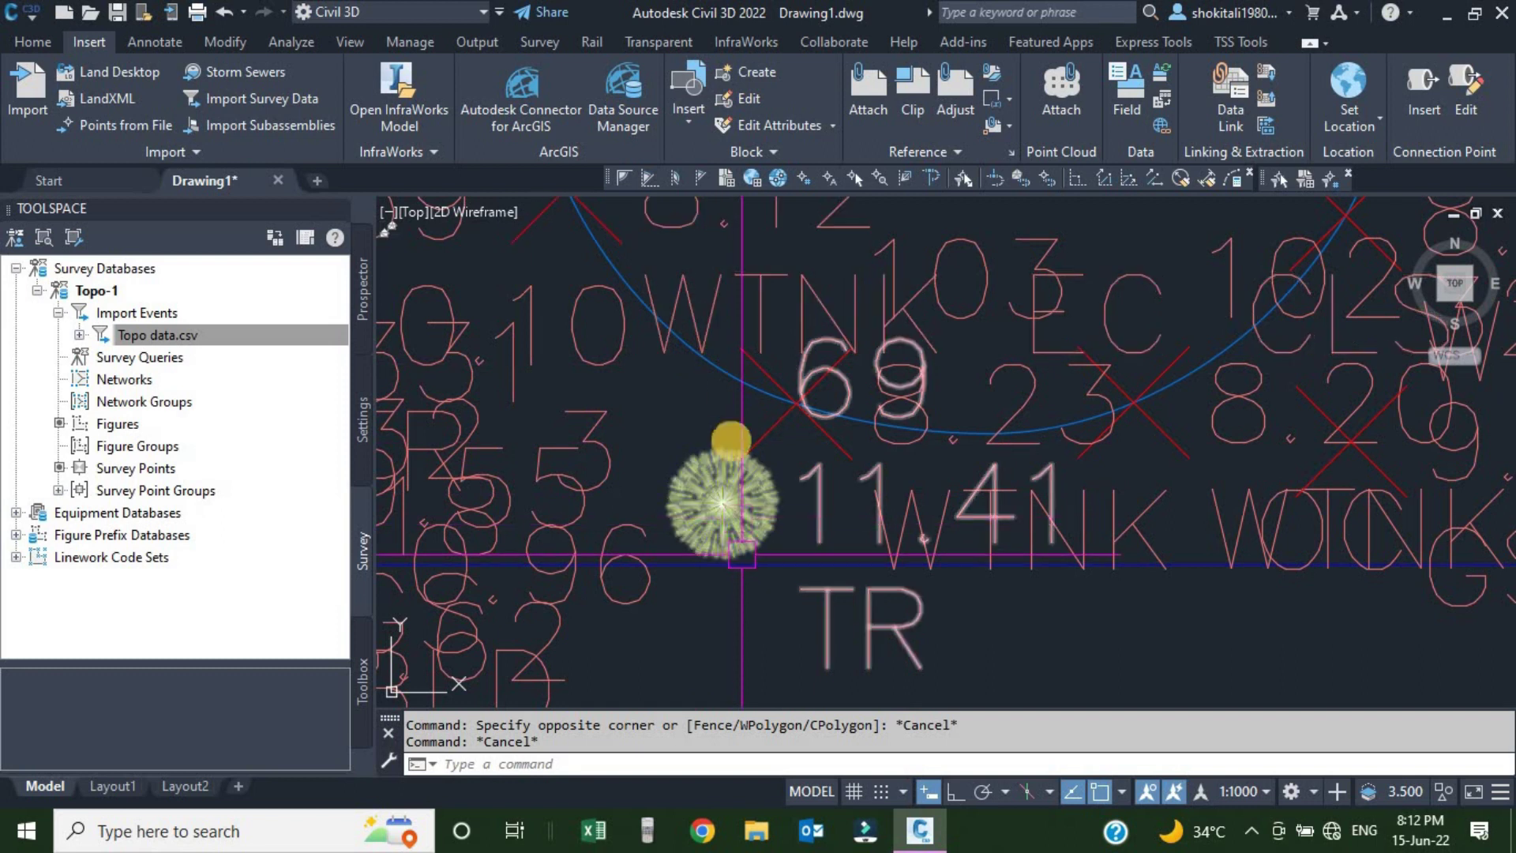
{"action": "scroll", "coordinate": [710, 473], "scroll_direction": "down", "scroll_amount": 2}
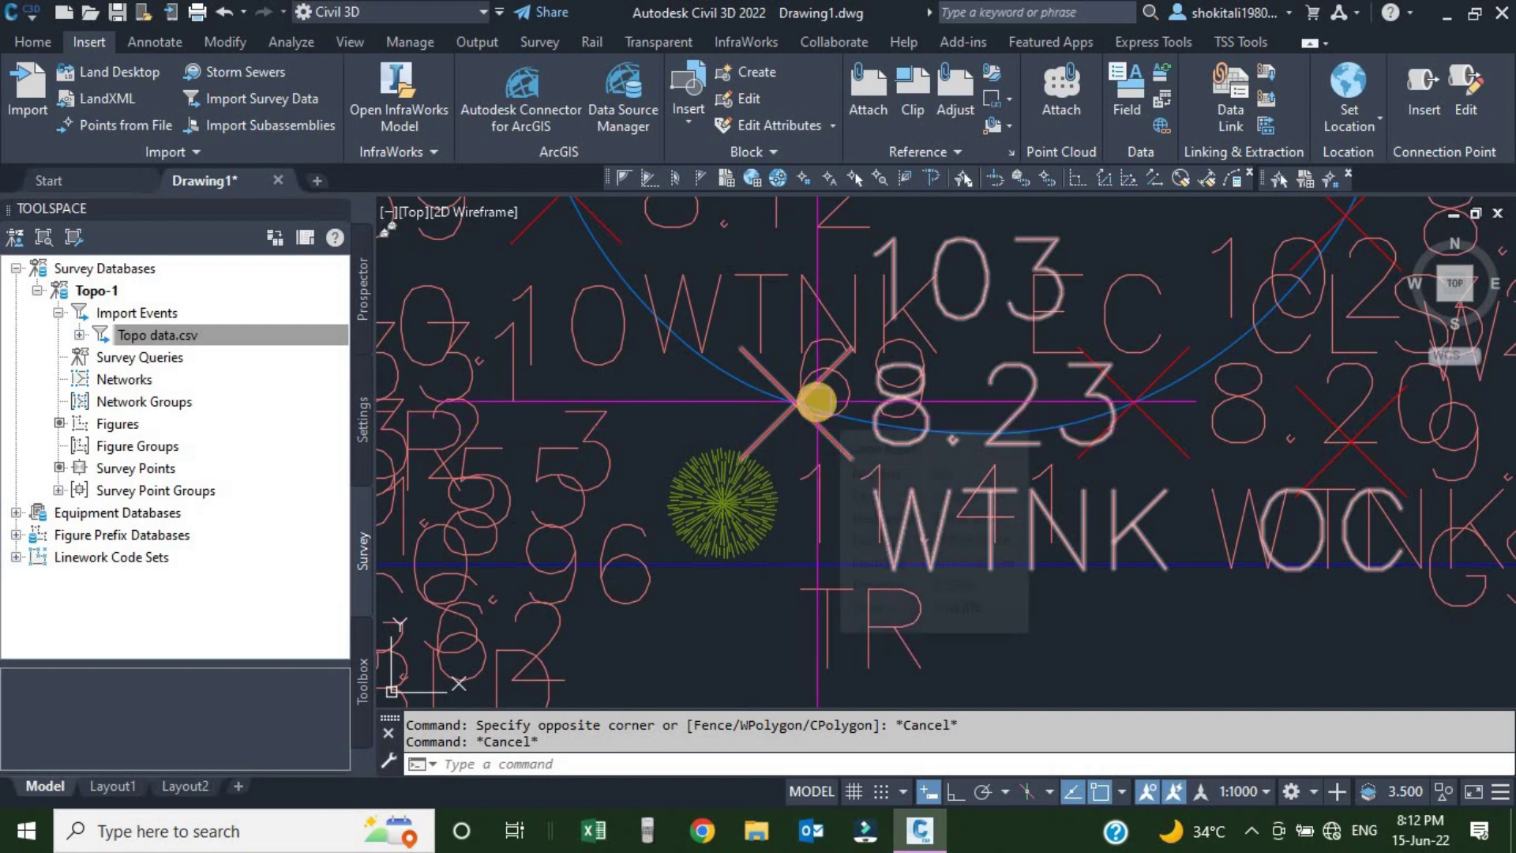
{"action": "scroll", "coordinate": [817, 402], "scroll_direction": "down", "scroll_amount": 8}
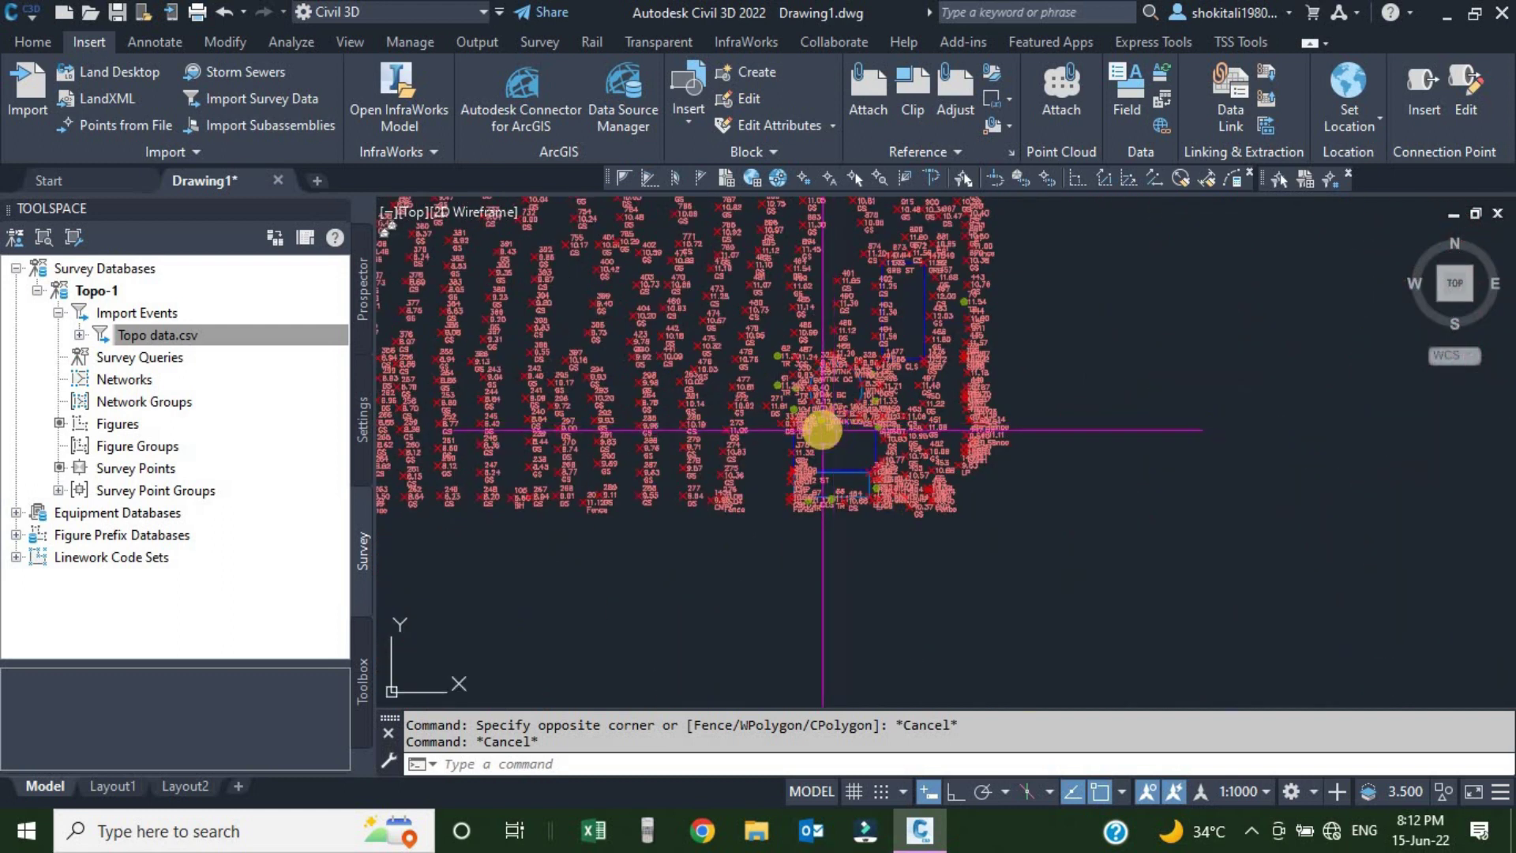
{"action": "scroll", "coordinate": [823, 430], "scroll_direction": "up", "scroll_amount": 5}
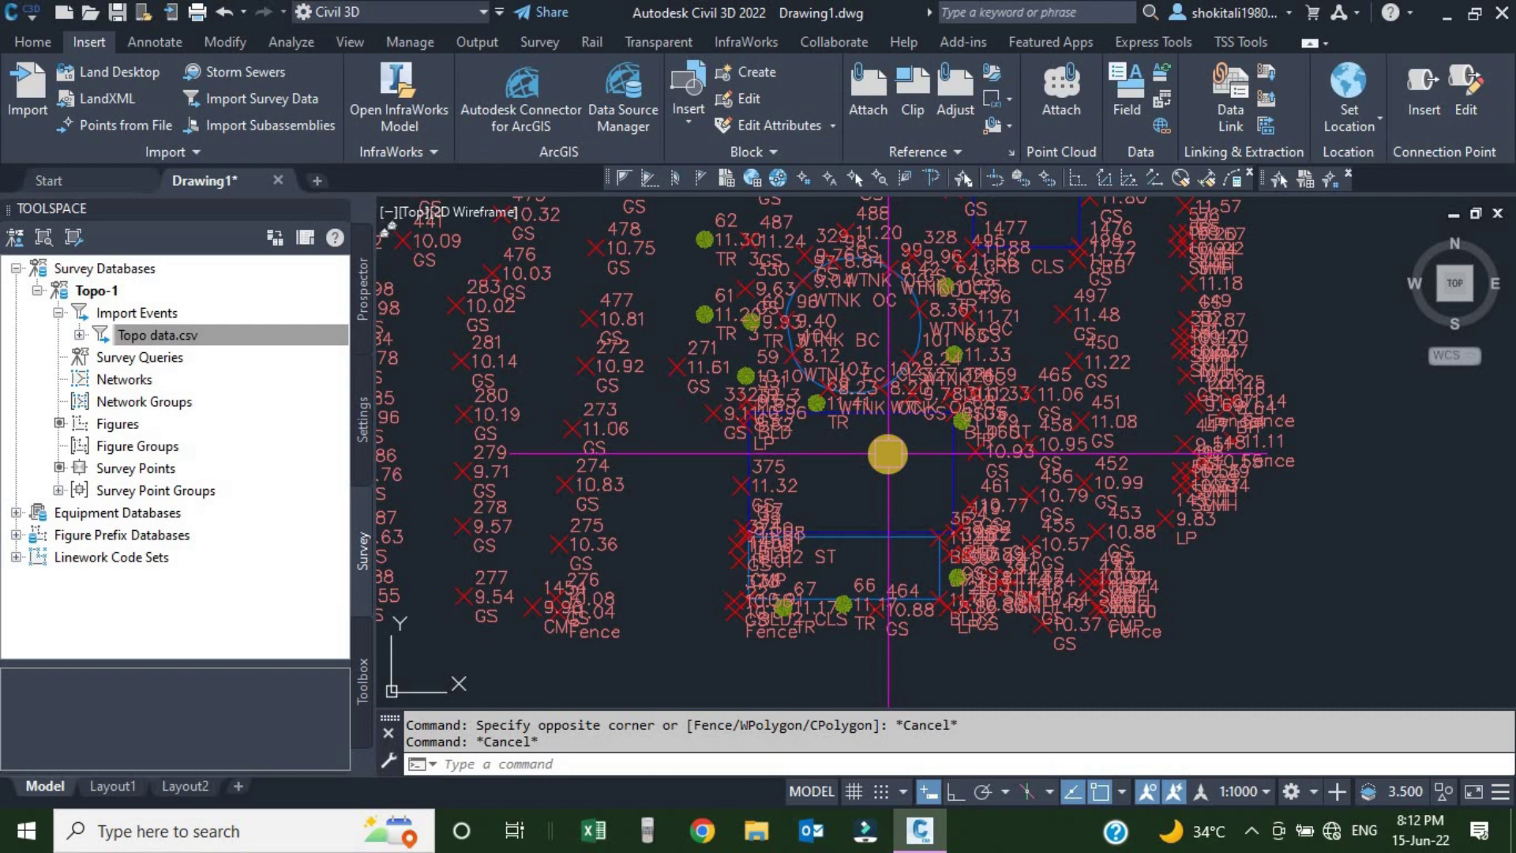
{"action": "scroll", "coordinate": [710, 348], "scroll_direction": "up", "scroll_amount": 3}
{"action": "scroll", "coordinate": [779, 452], "scroll_direction": "down", "scroll_amount": 8}
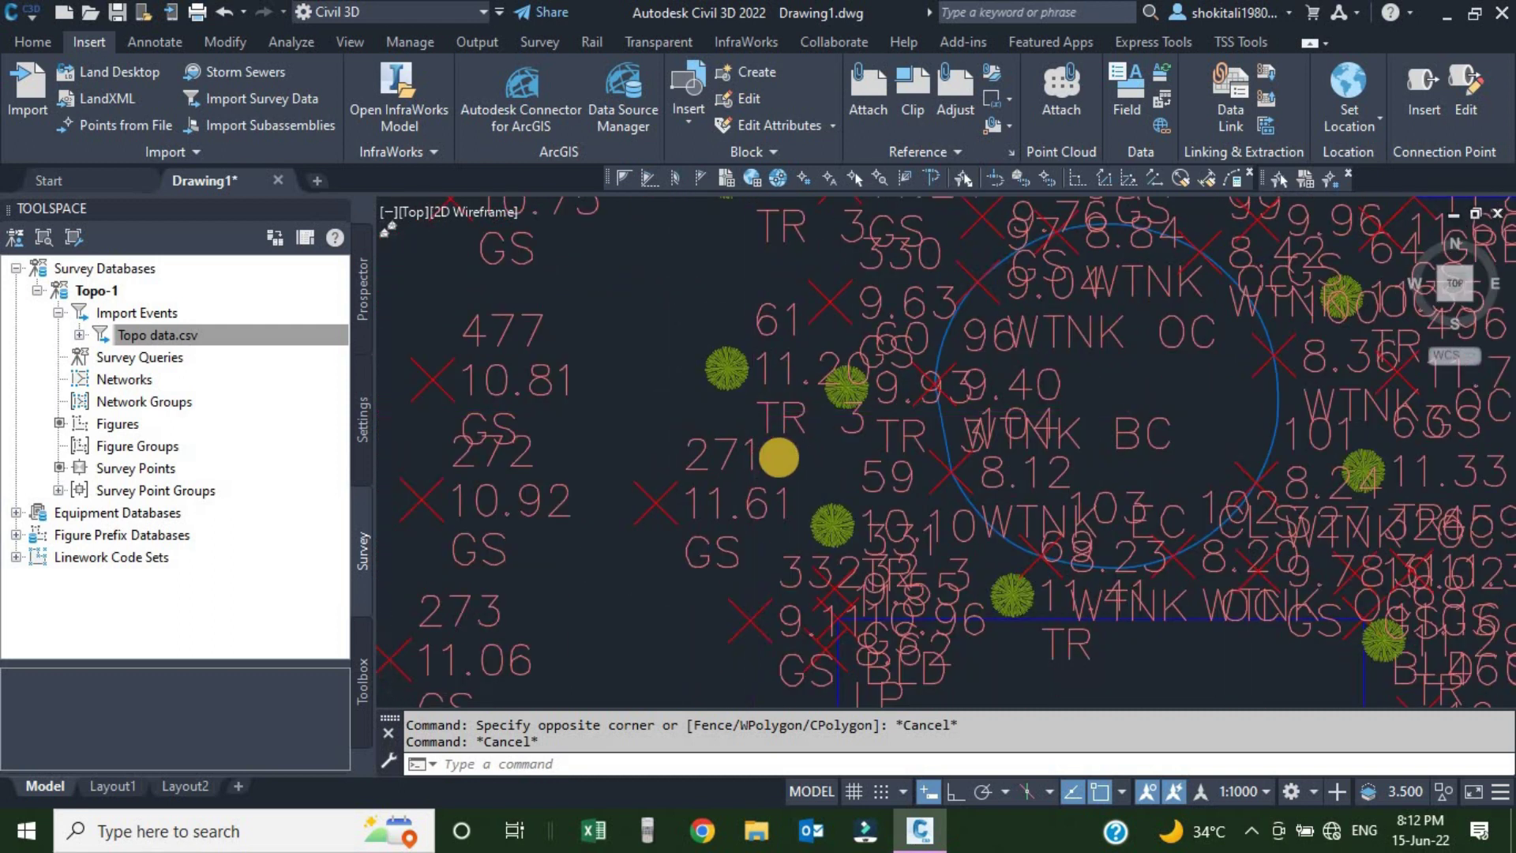
{"action": "scroll", "coordinate": [779, 460], "scroll_direction": "down", "scroll_amount": 6}
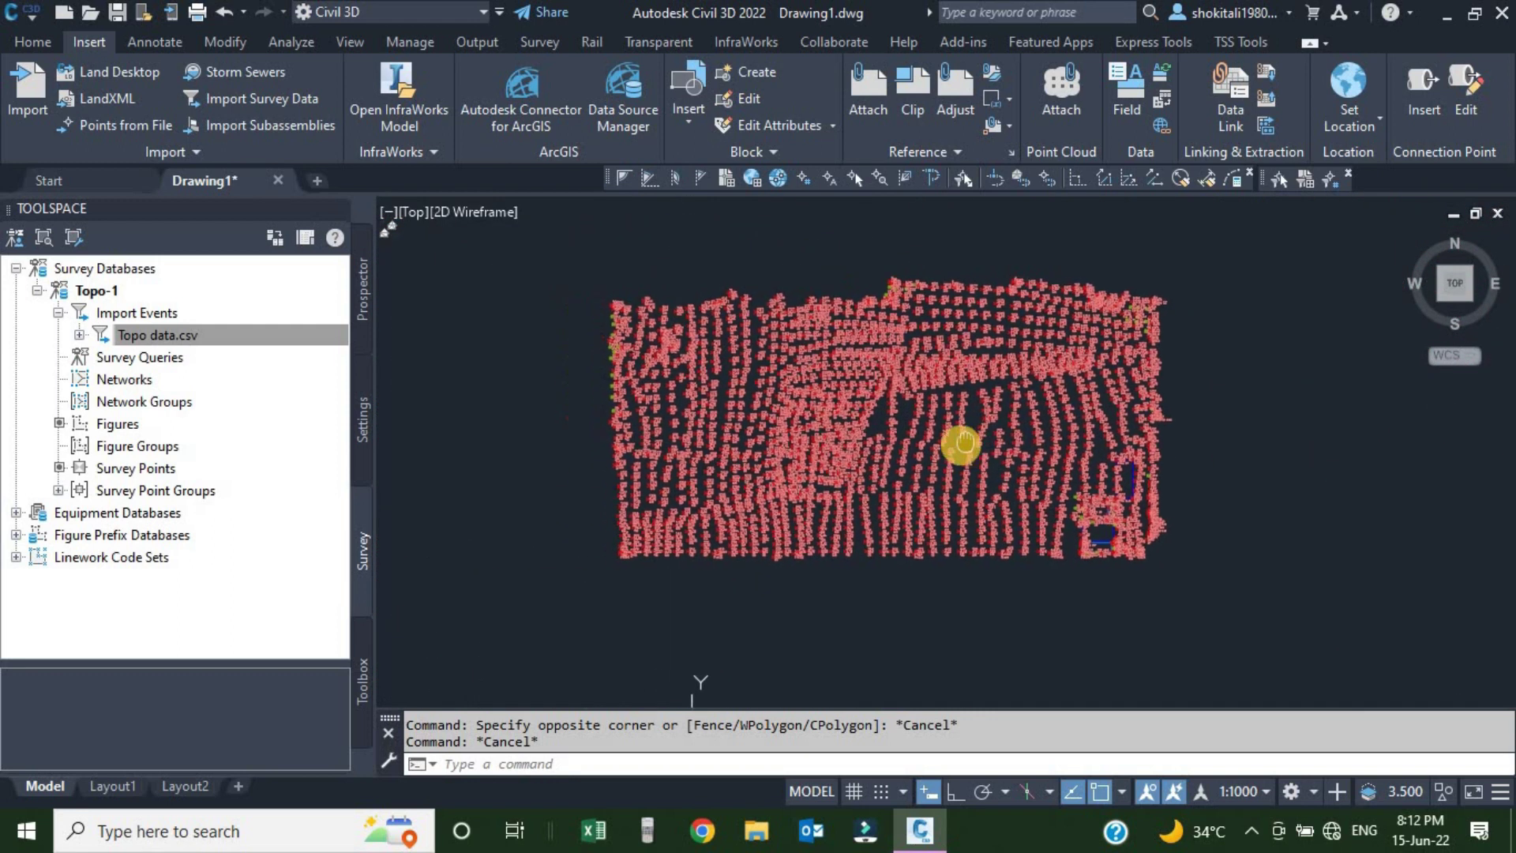